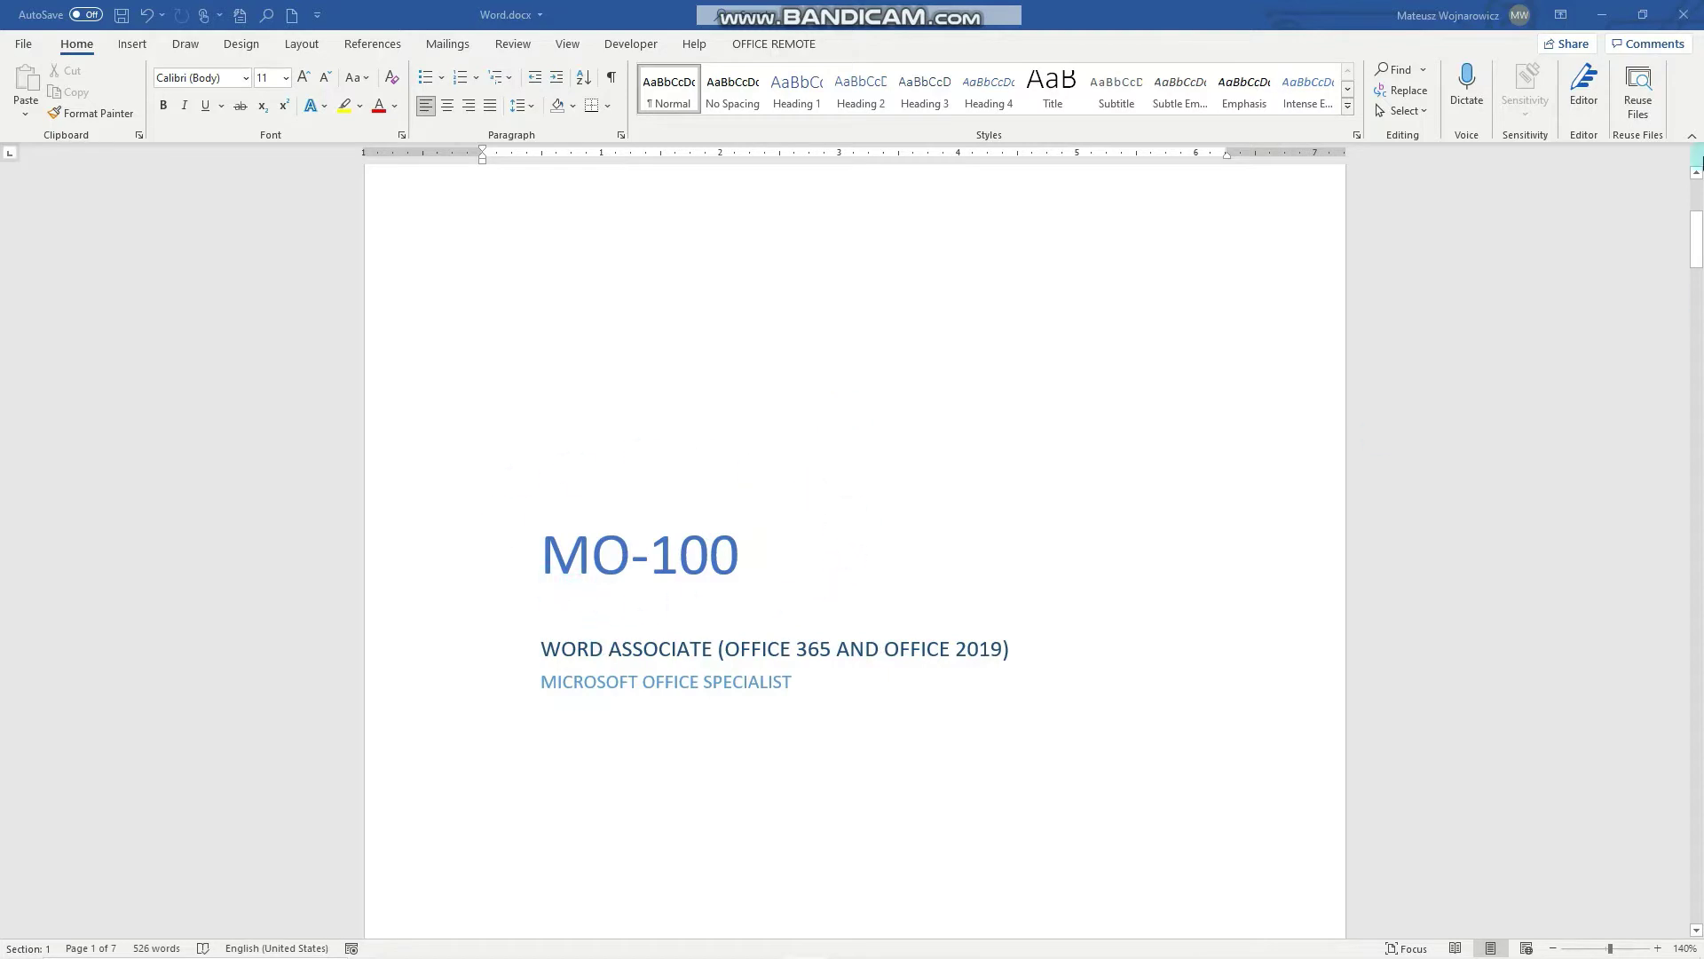
- Scroll to section 4 'Create and Manage References' and place the cursor in headings 4.1.3 and 4.1.4
{"action": "left_click_drag", "start_coordinate": [1695, 240], "coordinate": [1690, 655]}
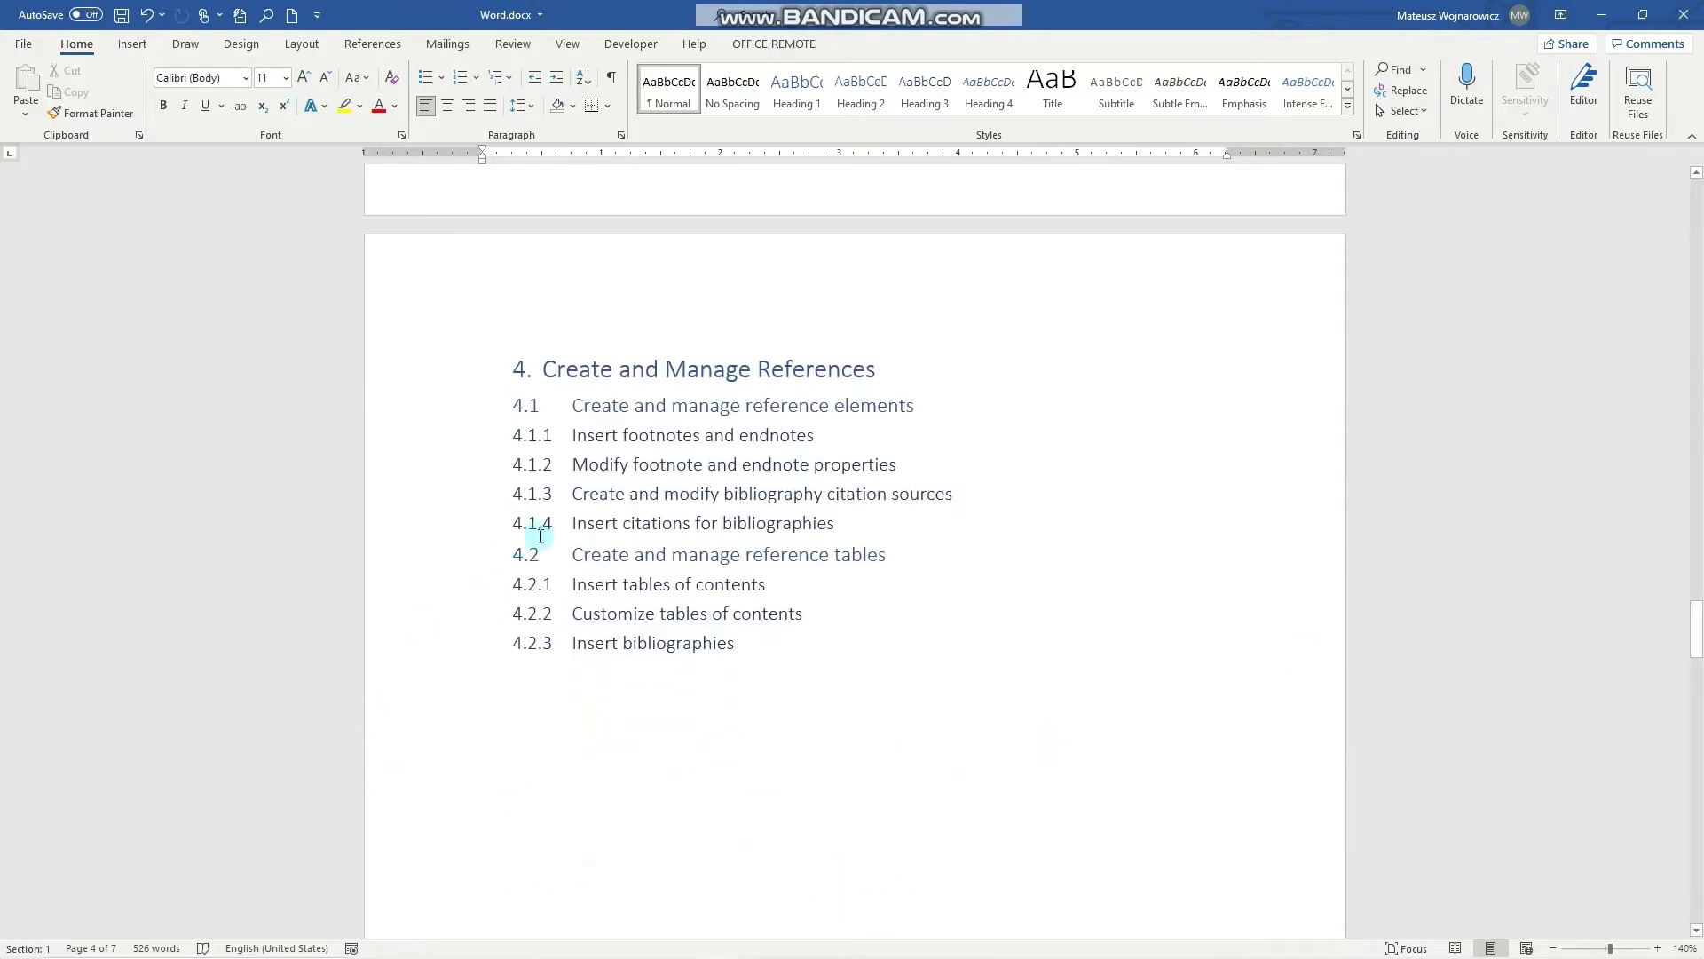
{"action": "left_click", "coordinate": [573, 493]}
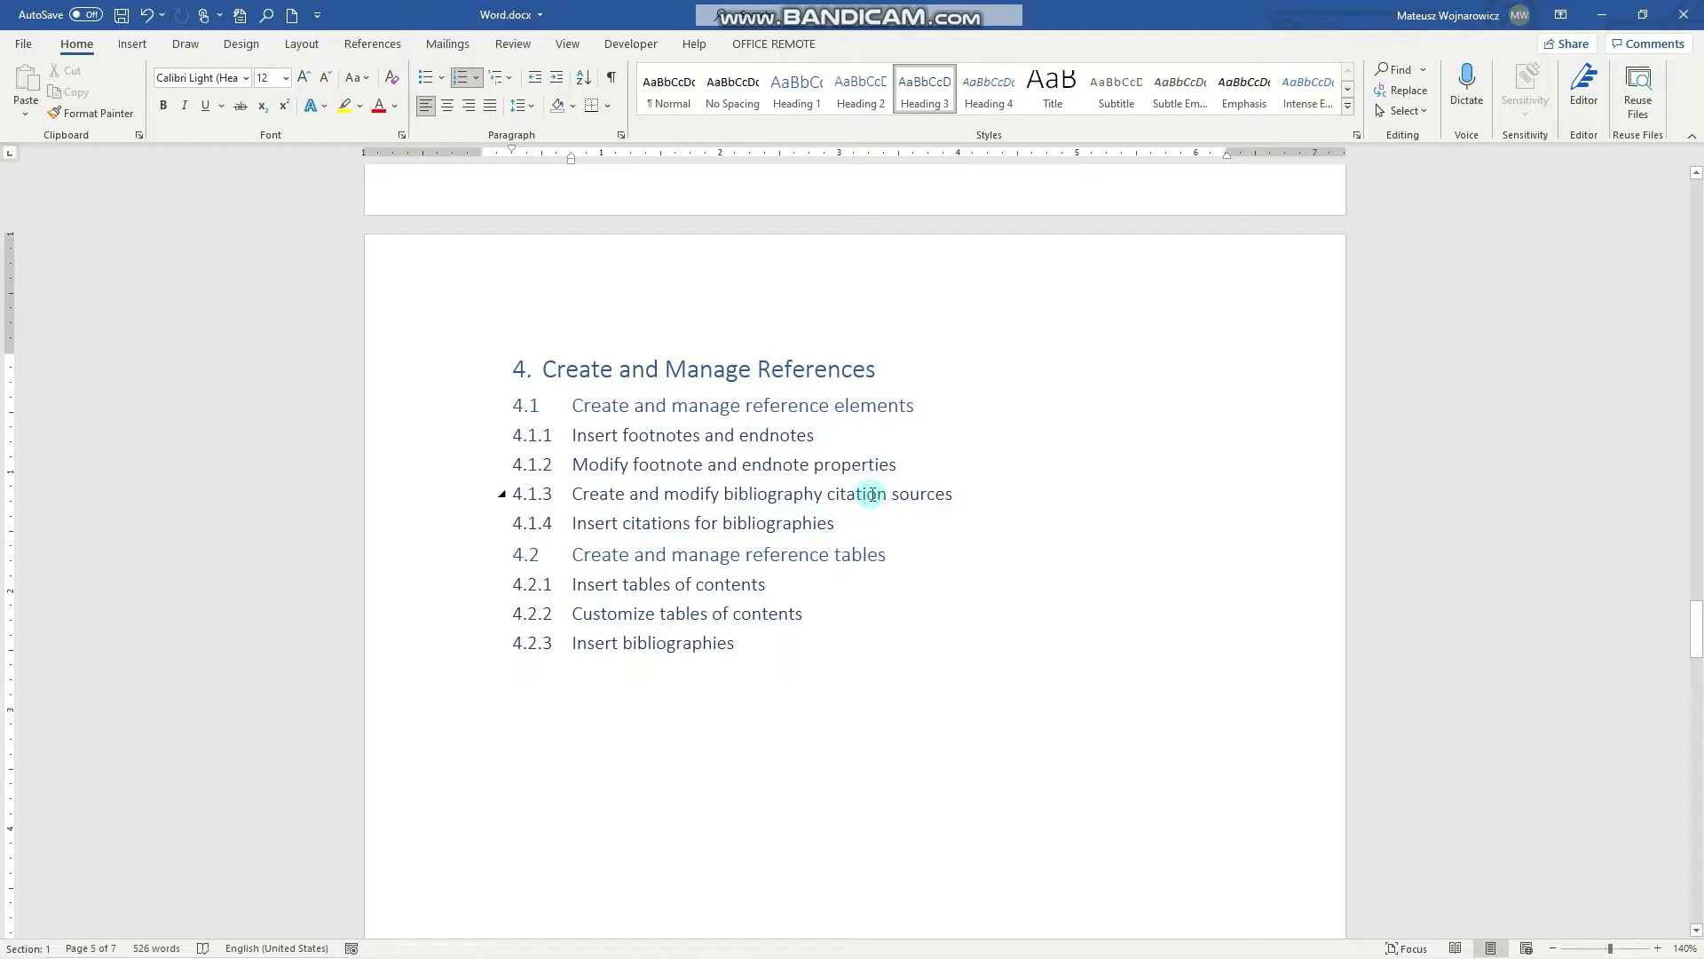
{"action": "left_click", "coordinate": [565, 523]}
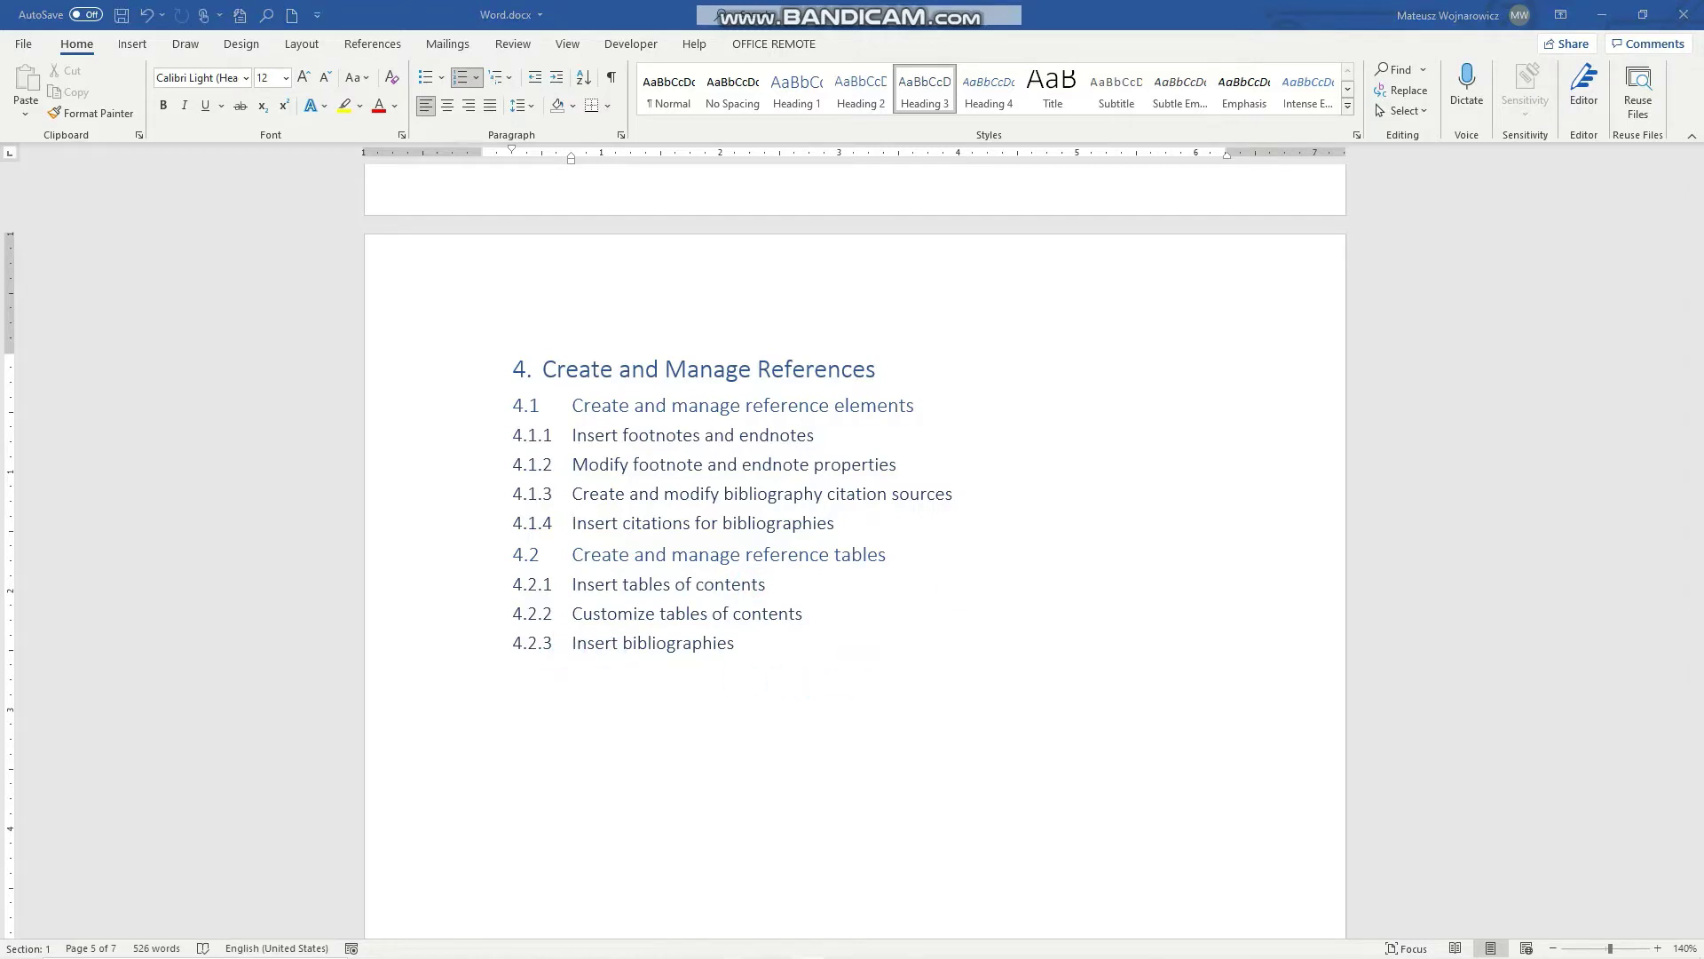
{"action": "left_click", "coordinate": [375, 46]}
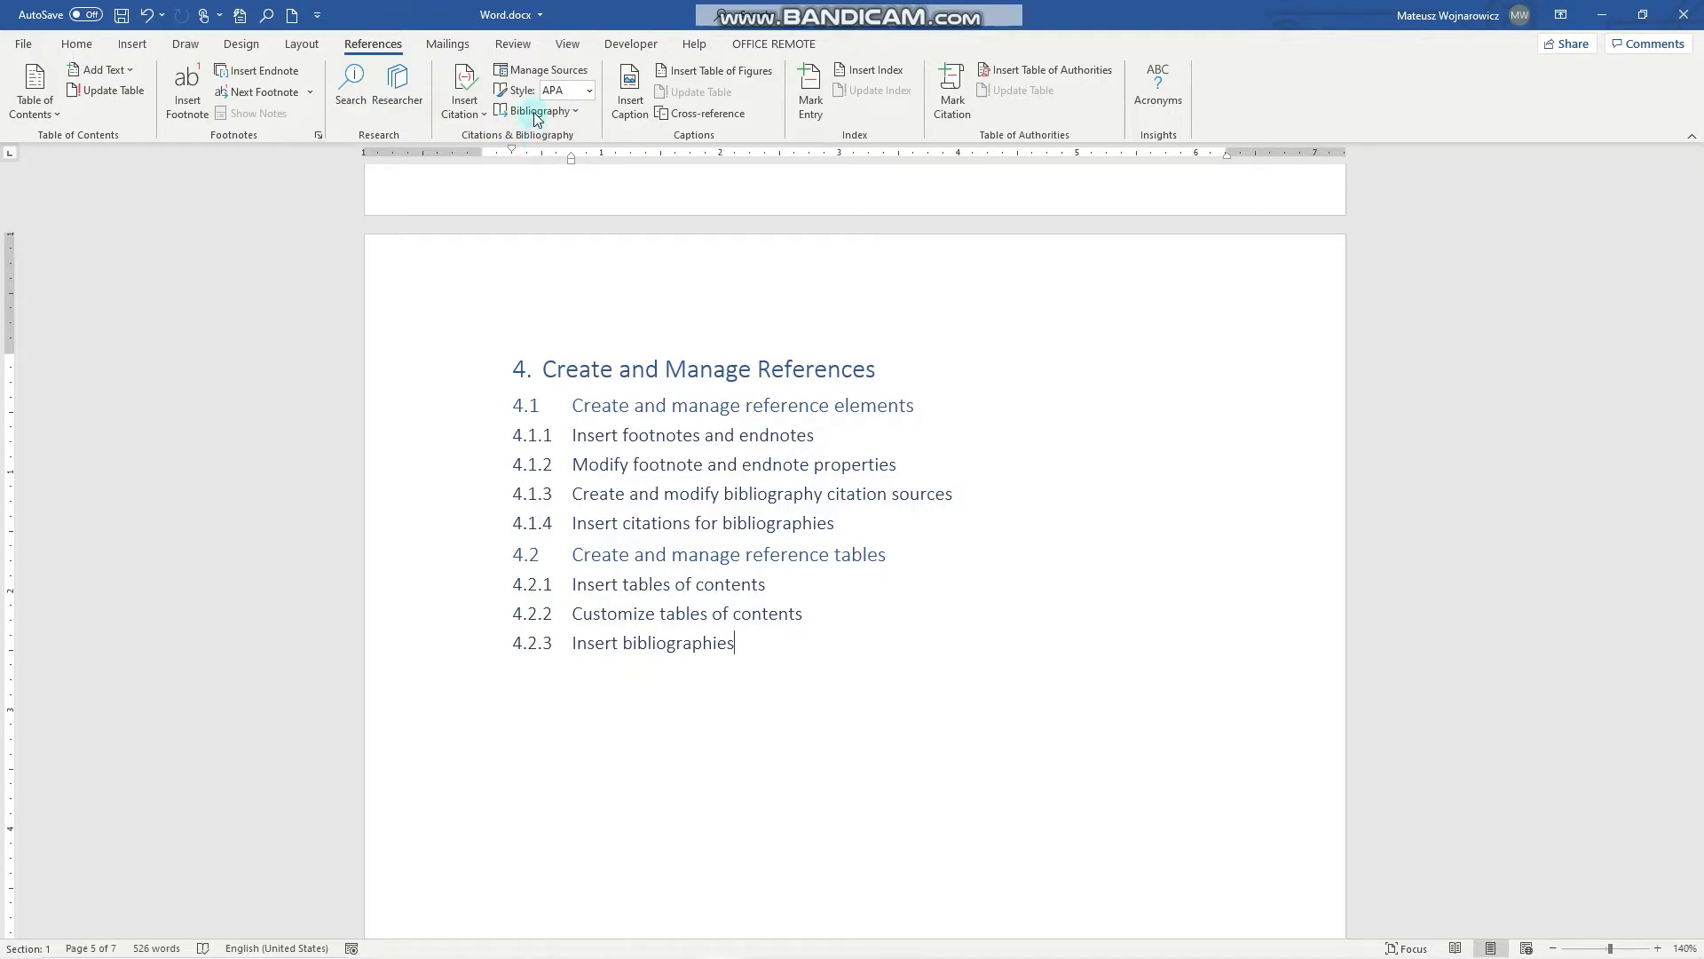
{"action": "left_click", "coordinate": [588, 94]}
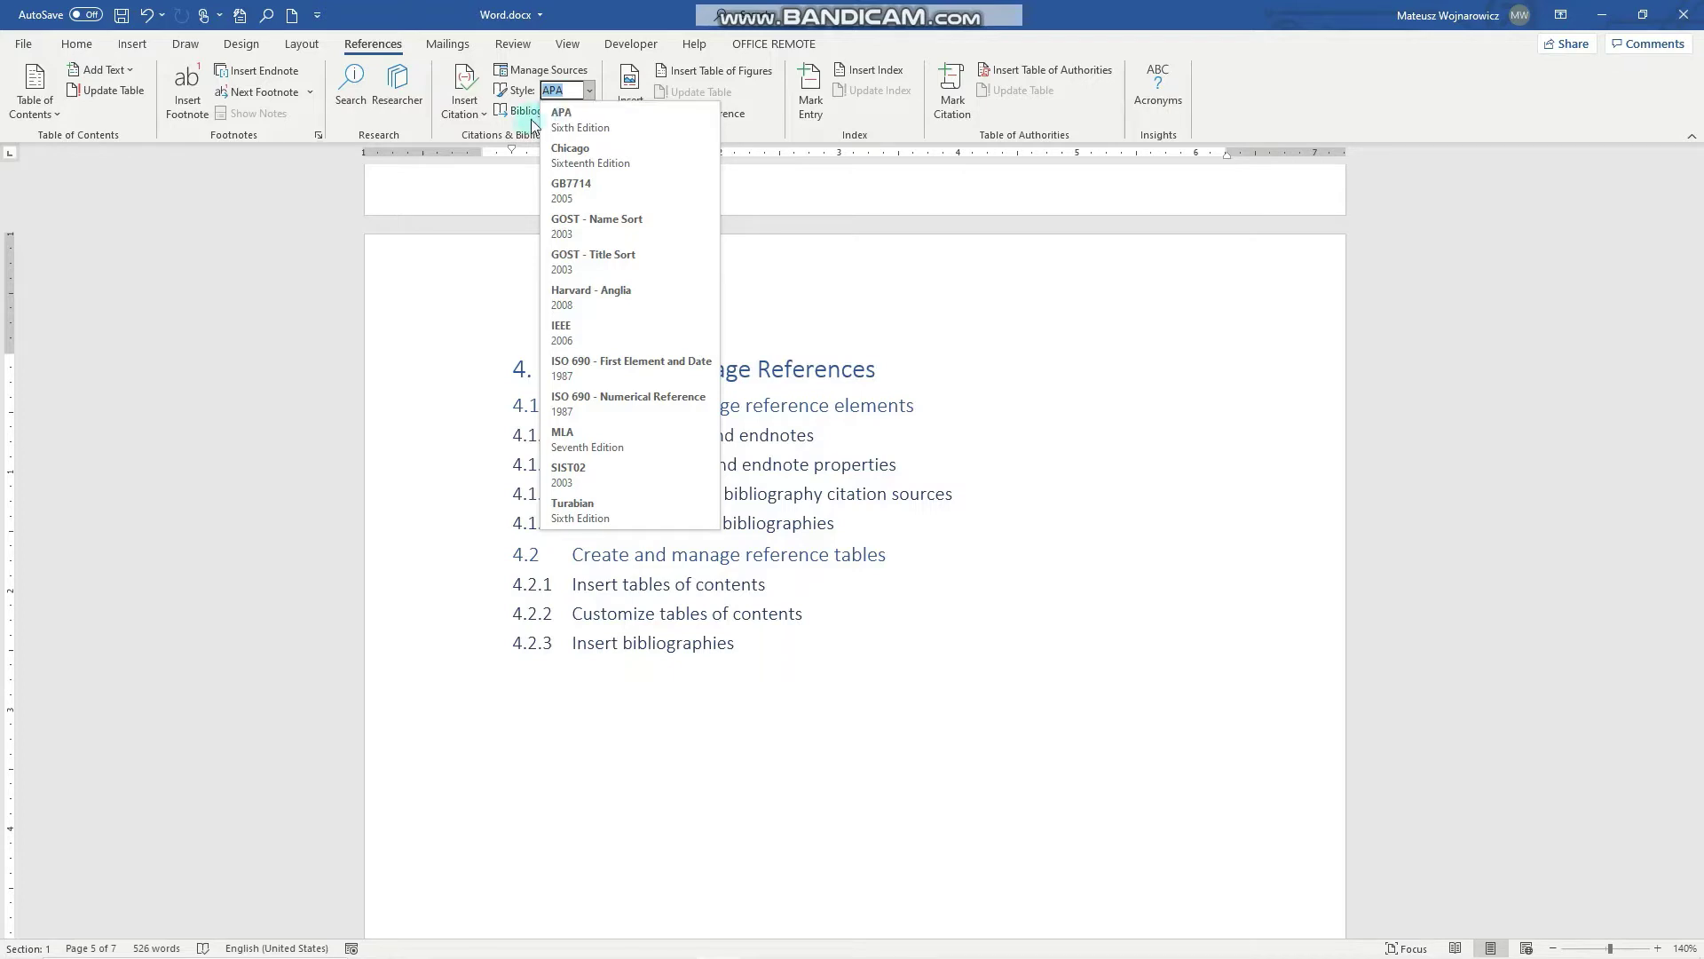
{"action": "left_click", "coordinate": [590, 90]}
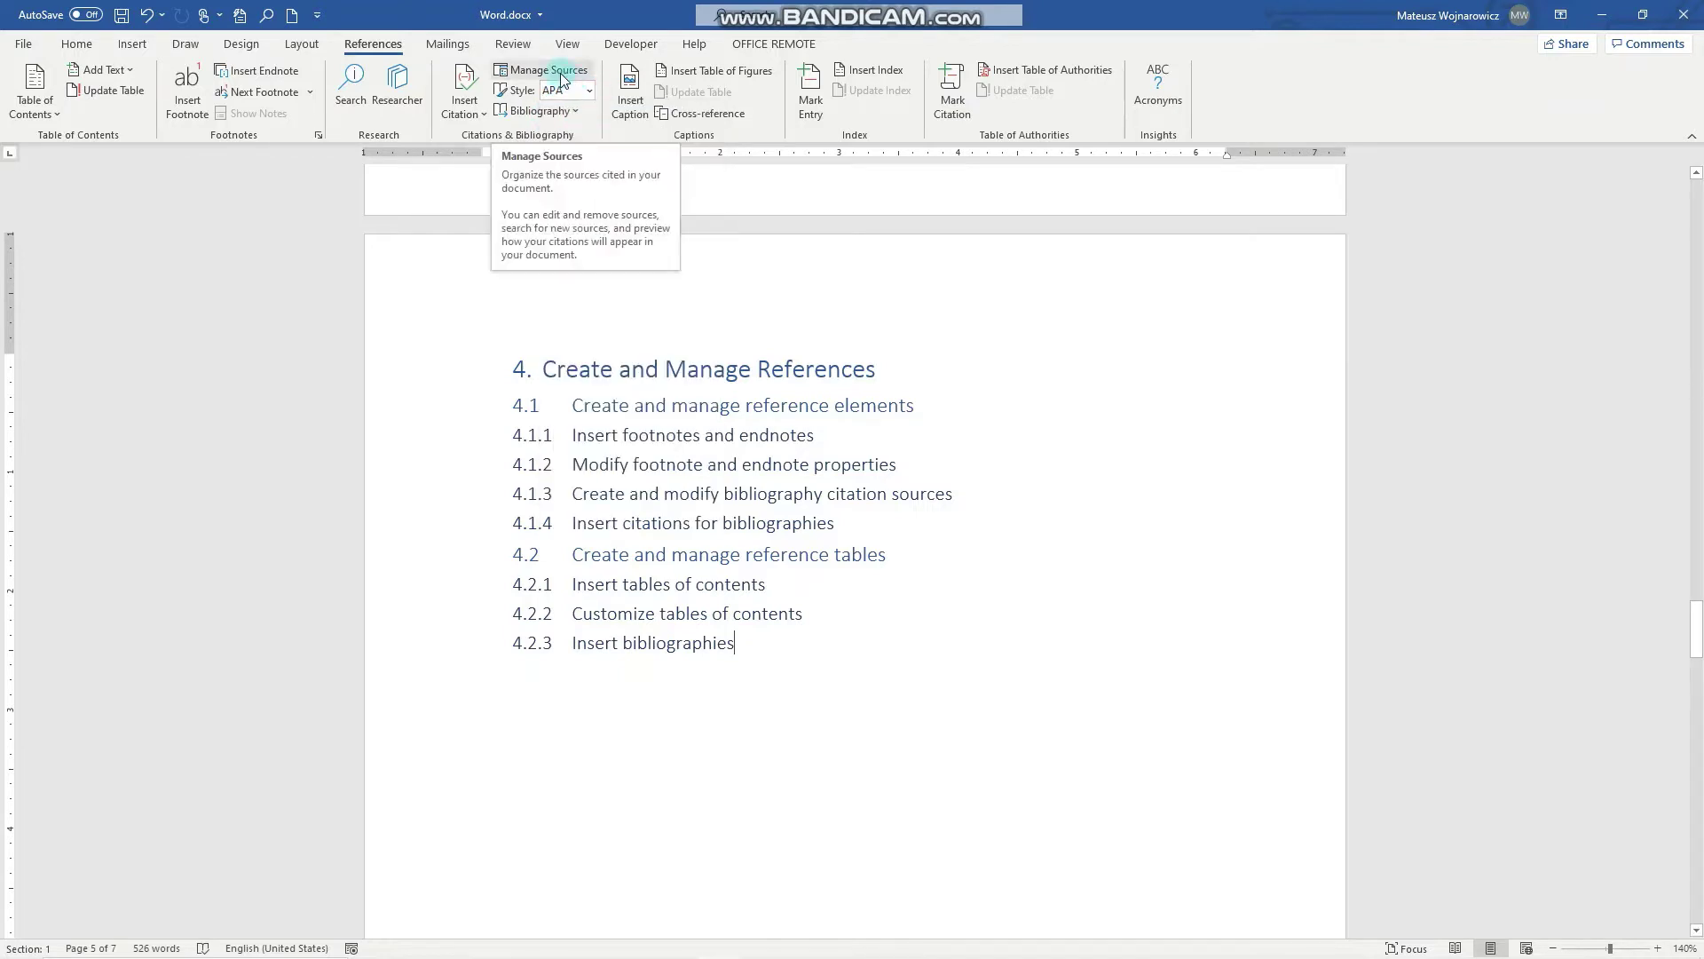
{"action": "left_click", "coordinate": [563, 80]}
{"action": "left_click_drag", "start_coordinate": [614, 57], "coordinate": [674, 61]}
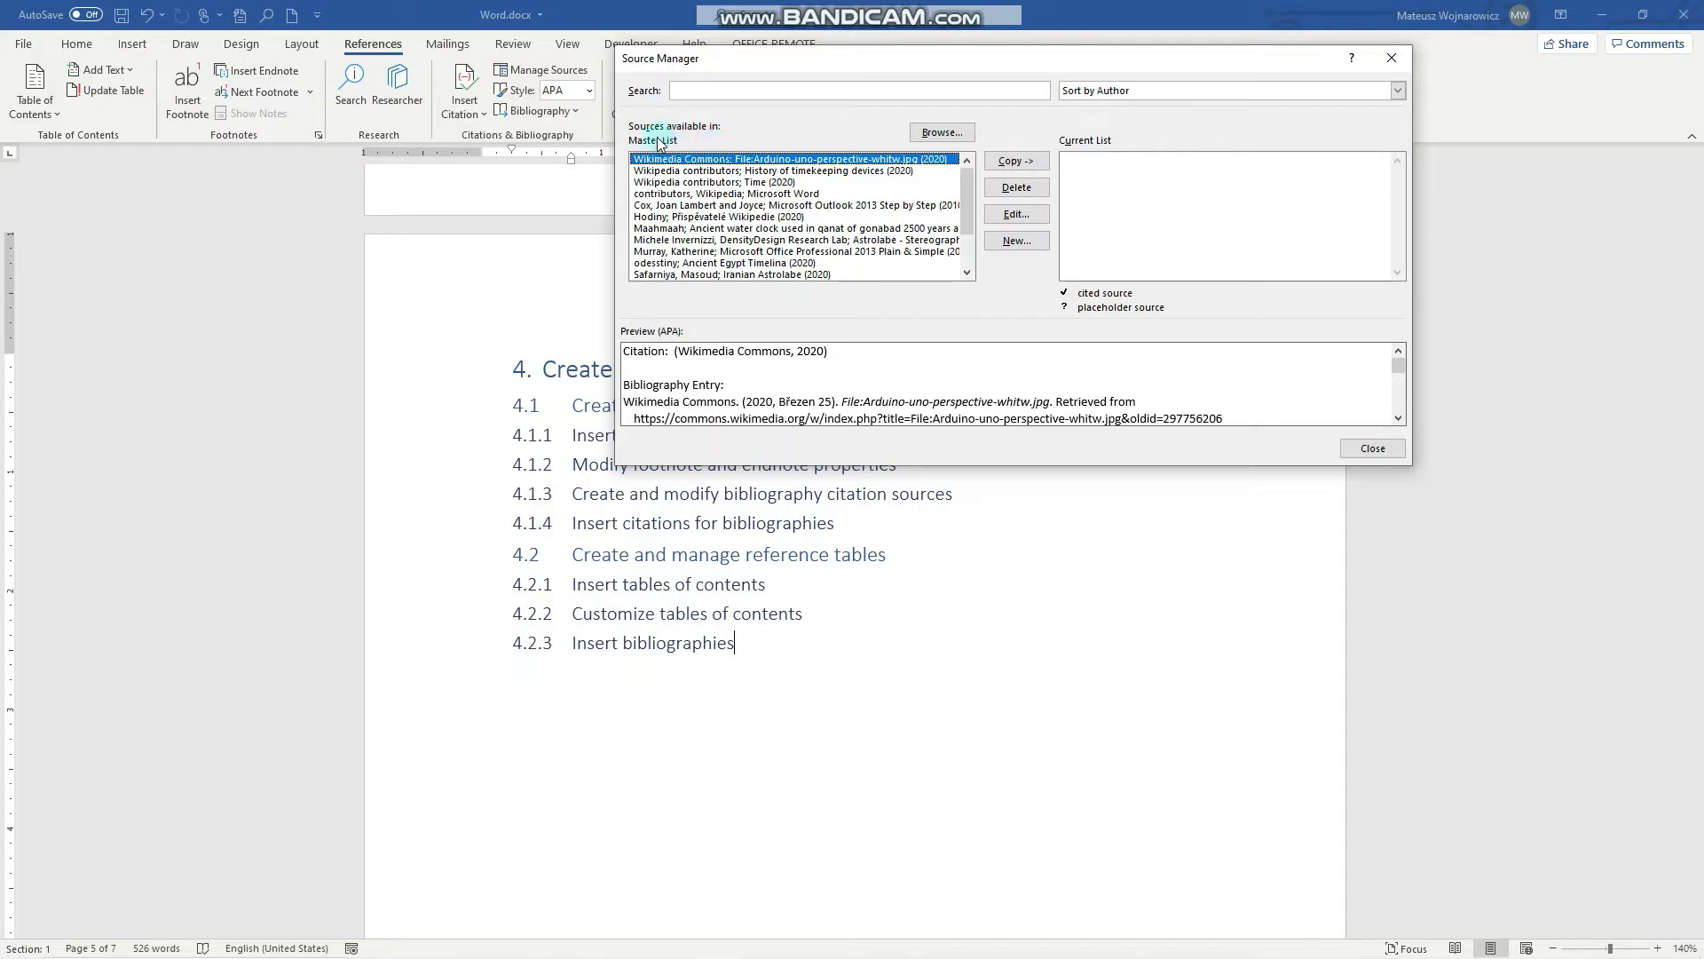
{"action": "left_click", "coordinate": [742, 159]}
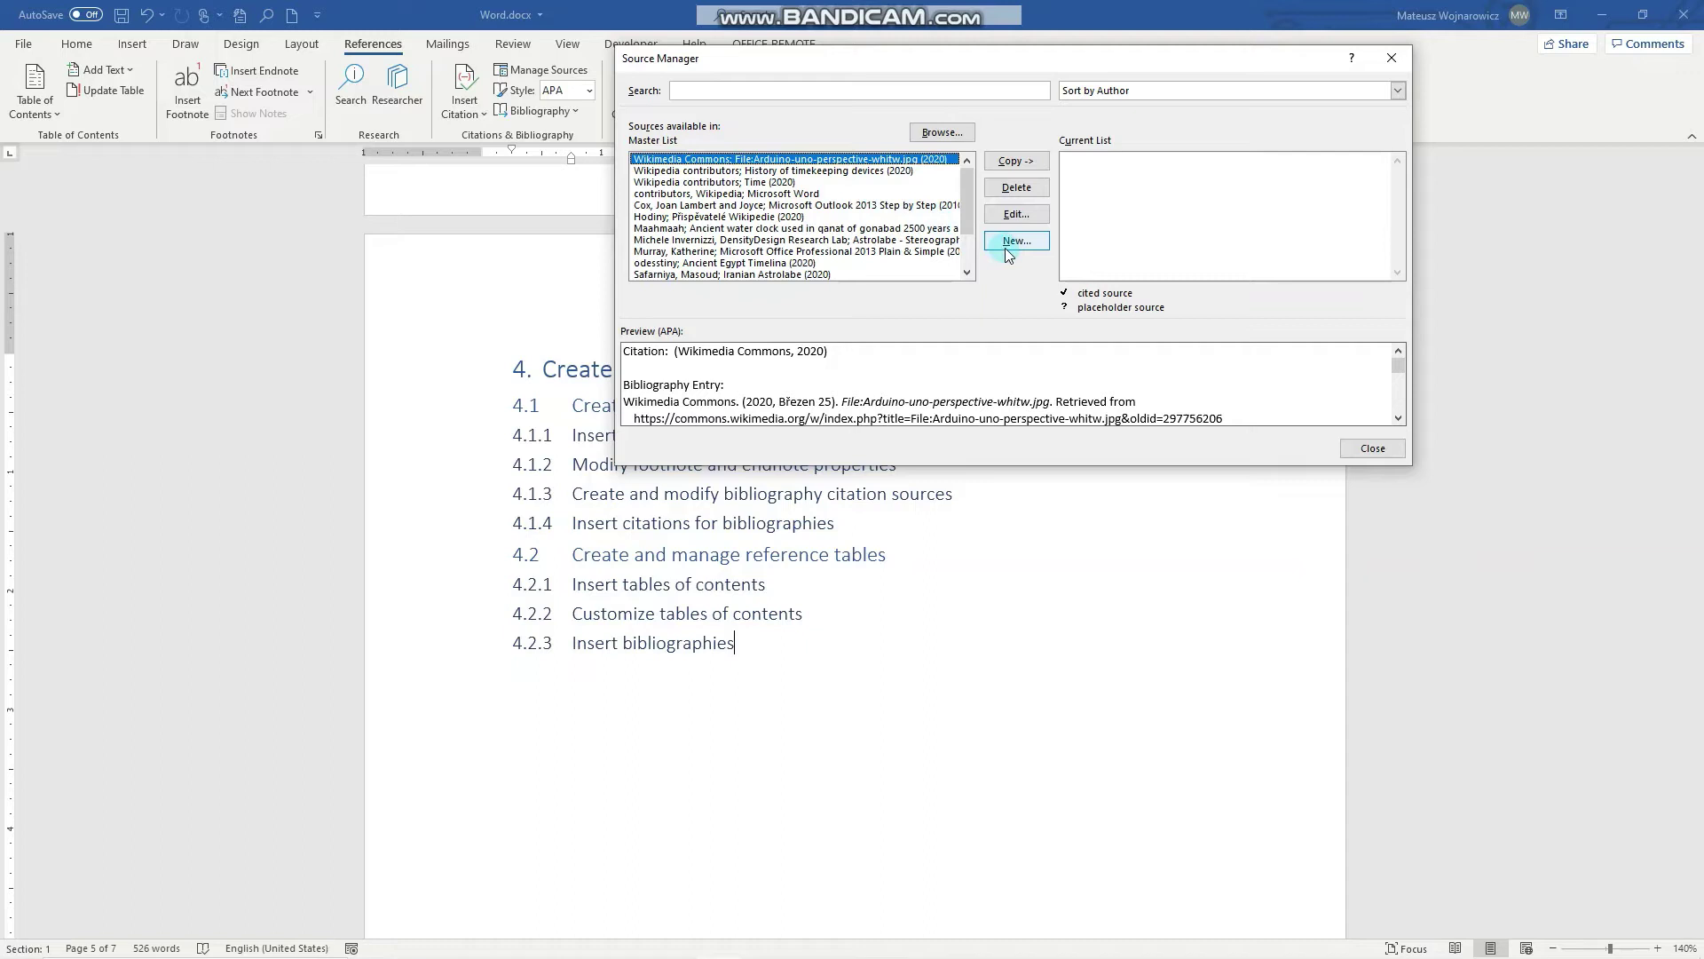
{"action": "left_click", "coordinate": [1388, 68]}
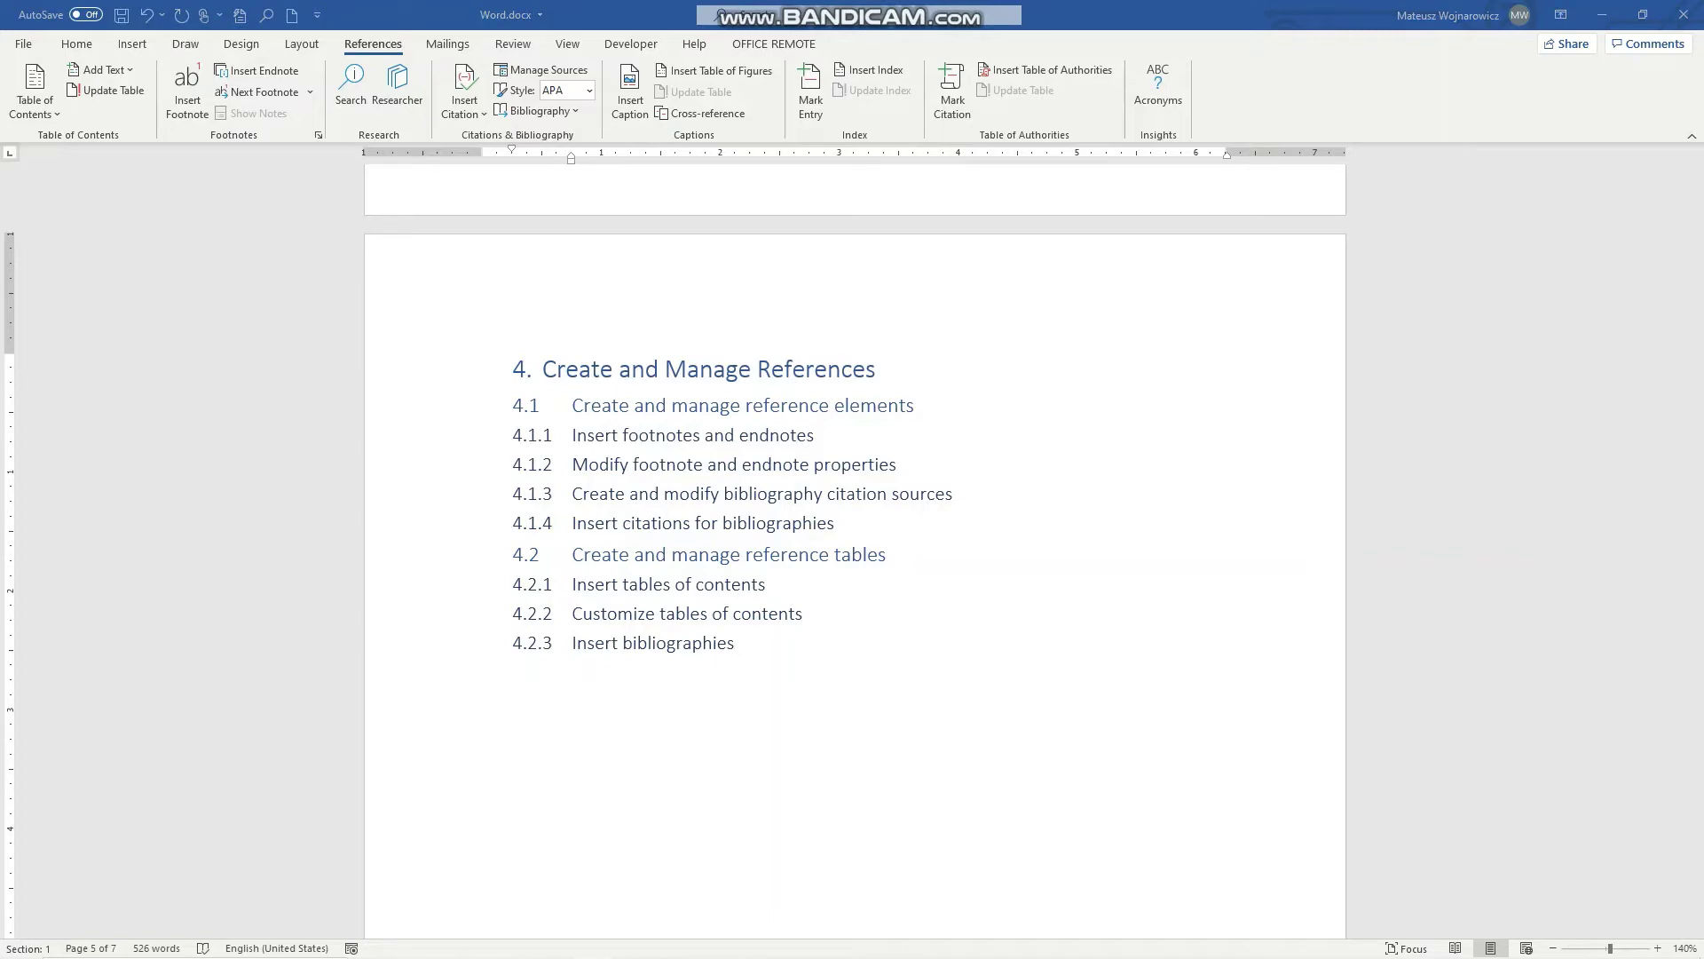
- Snap Chrome with the Wikipedia article to the right half and Word to the left half
{"action": "key", "text": "alt+Tab"}
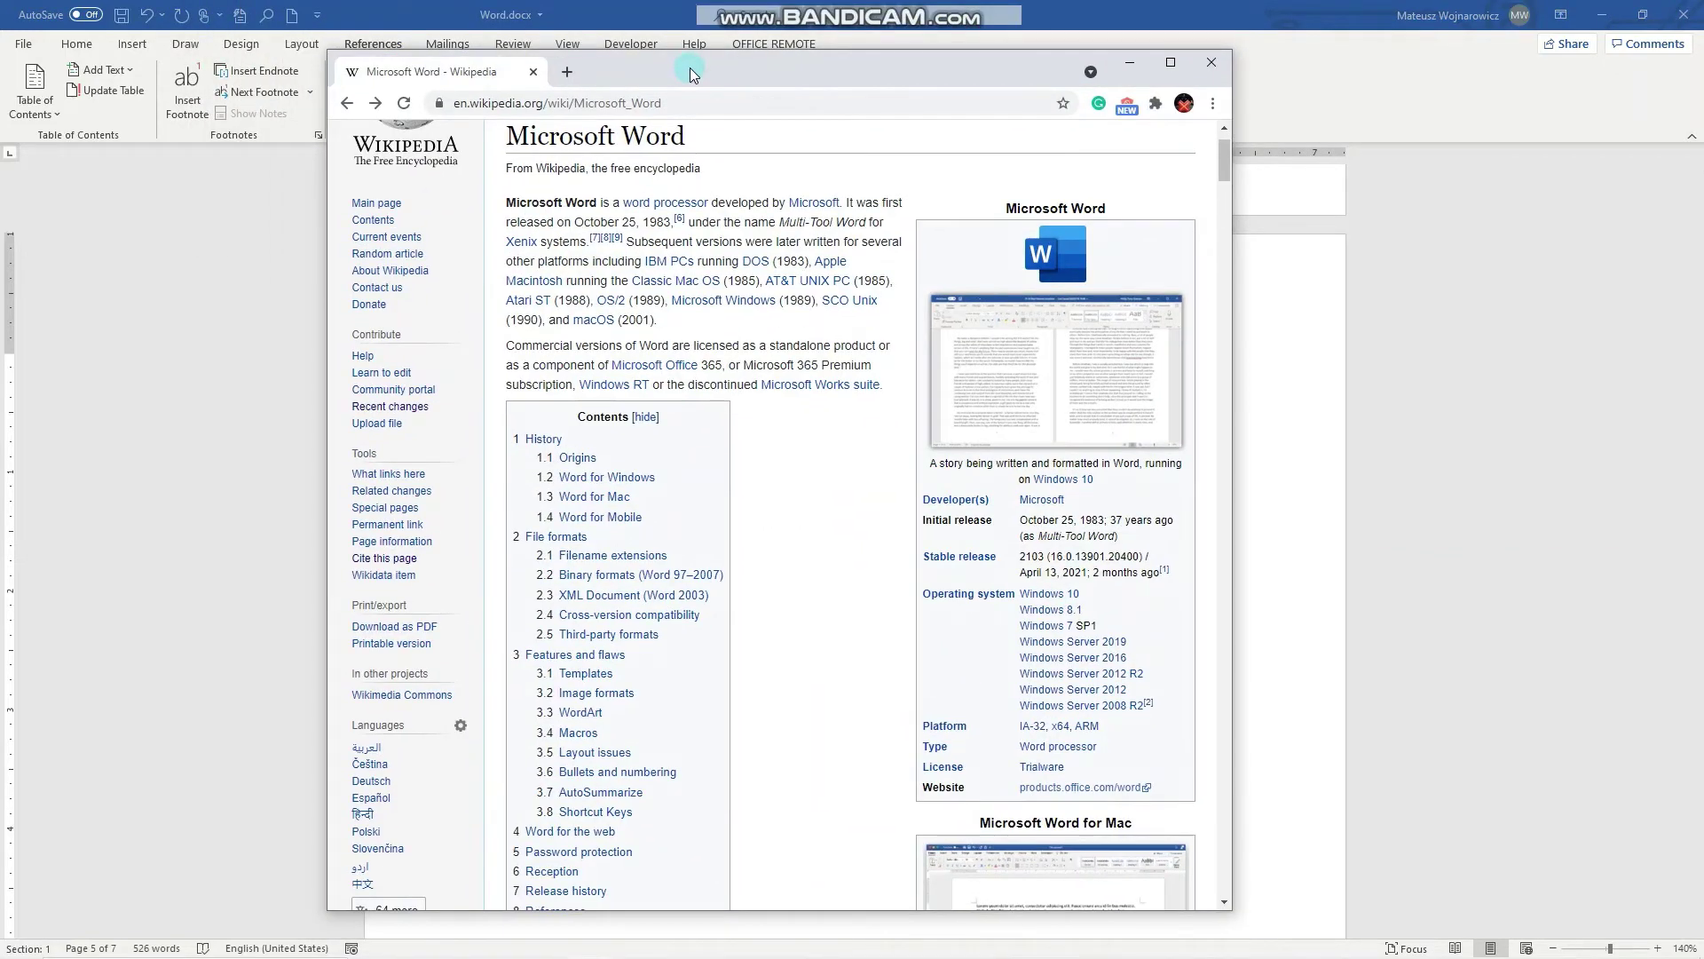
{"action": "left_click_drag", "start_coordinate": [690, 68], "coordinate": [1703, 68]}
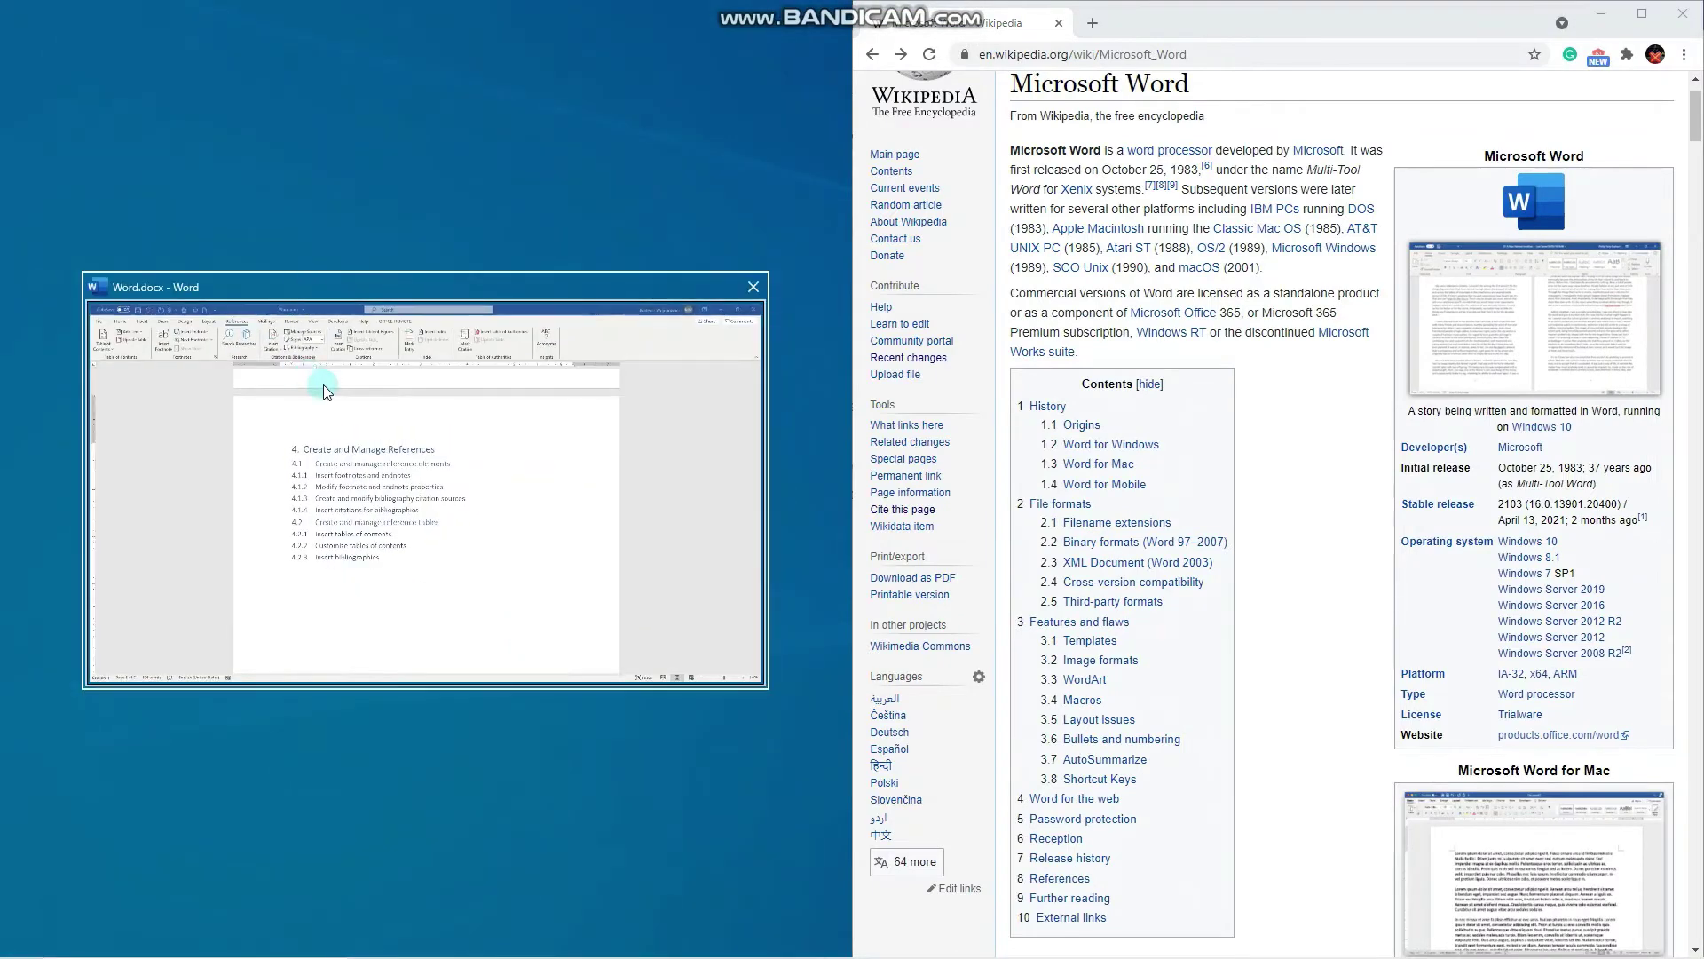
{"action": "left_click", "coordinate": [320, 388]}
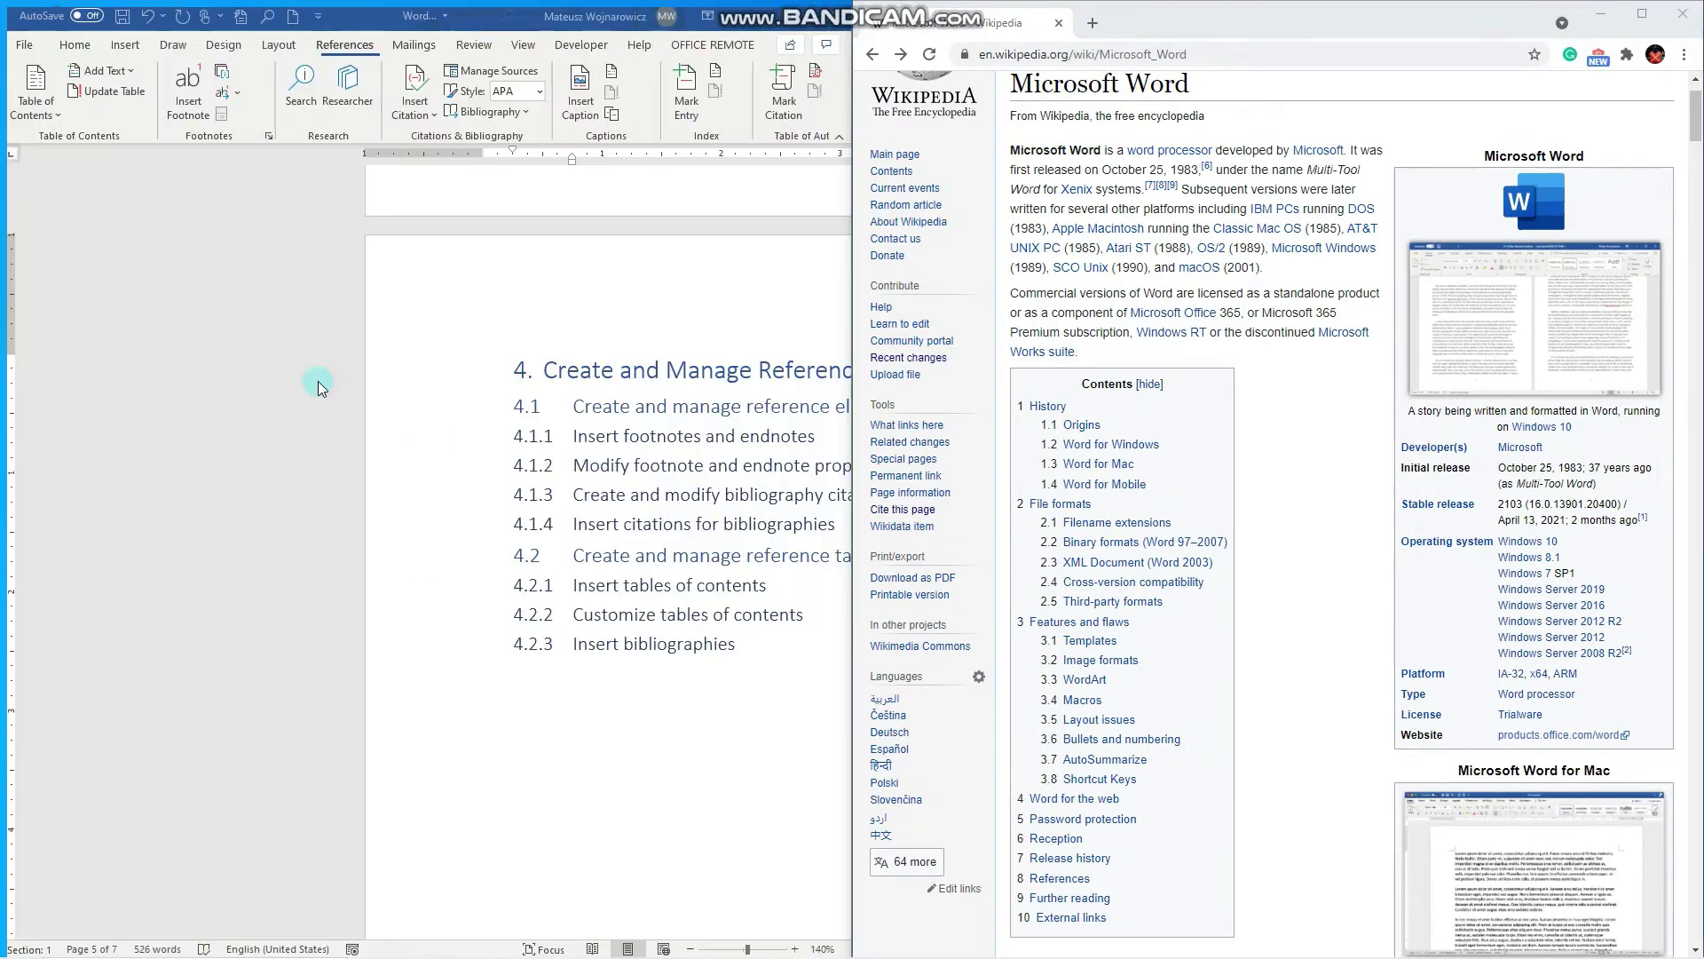
- Reopen Manage Sources and move the Source Manager to the top-left corner
{"action": "left_click", "coordinate": [478, 79]}
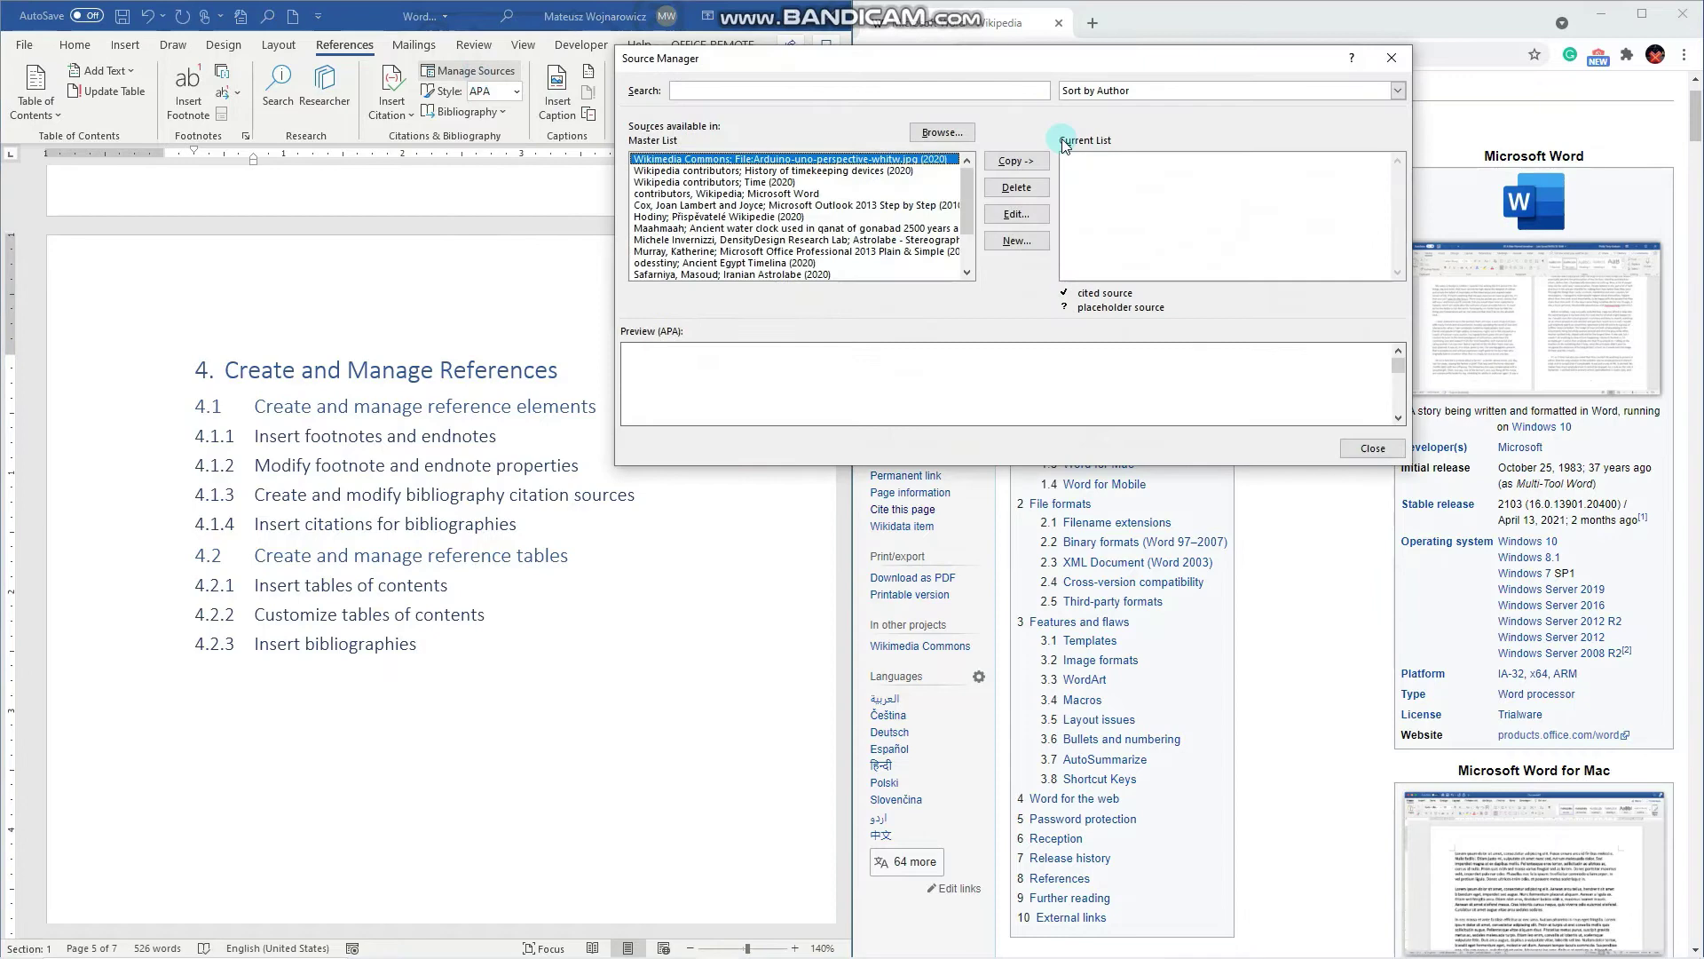
{"action": "left_click_drag", "start_coordinate": [1029, 59], "coordinate": [728, 65]}
{"action": "left_click_drag", "start_coordinate": [545, 71], "coordinate": [272, 22]}
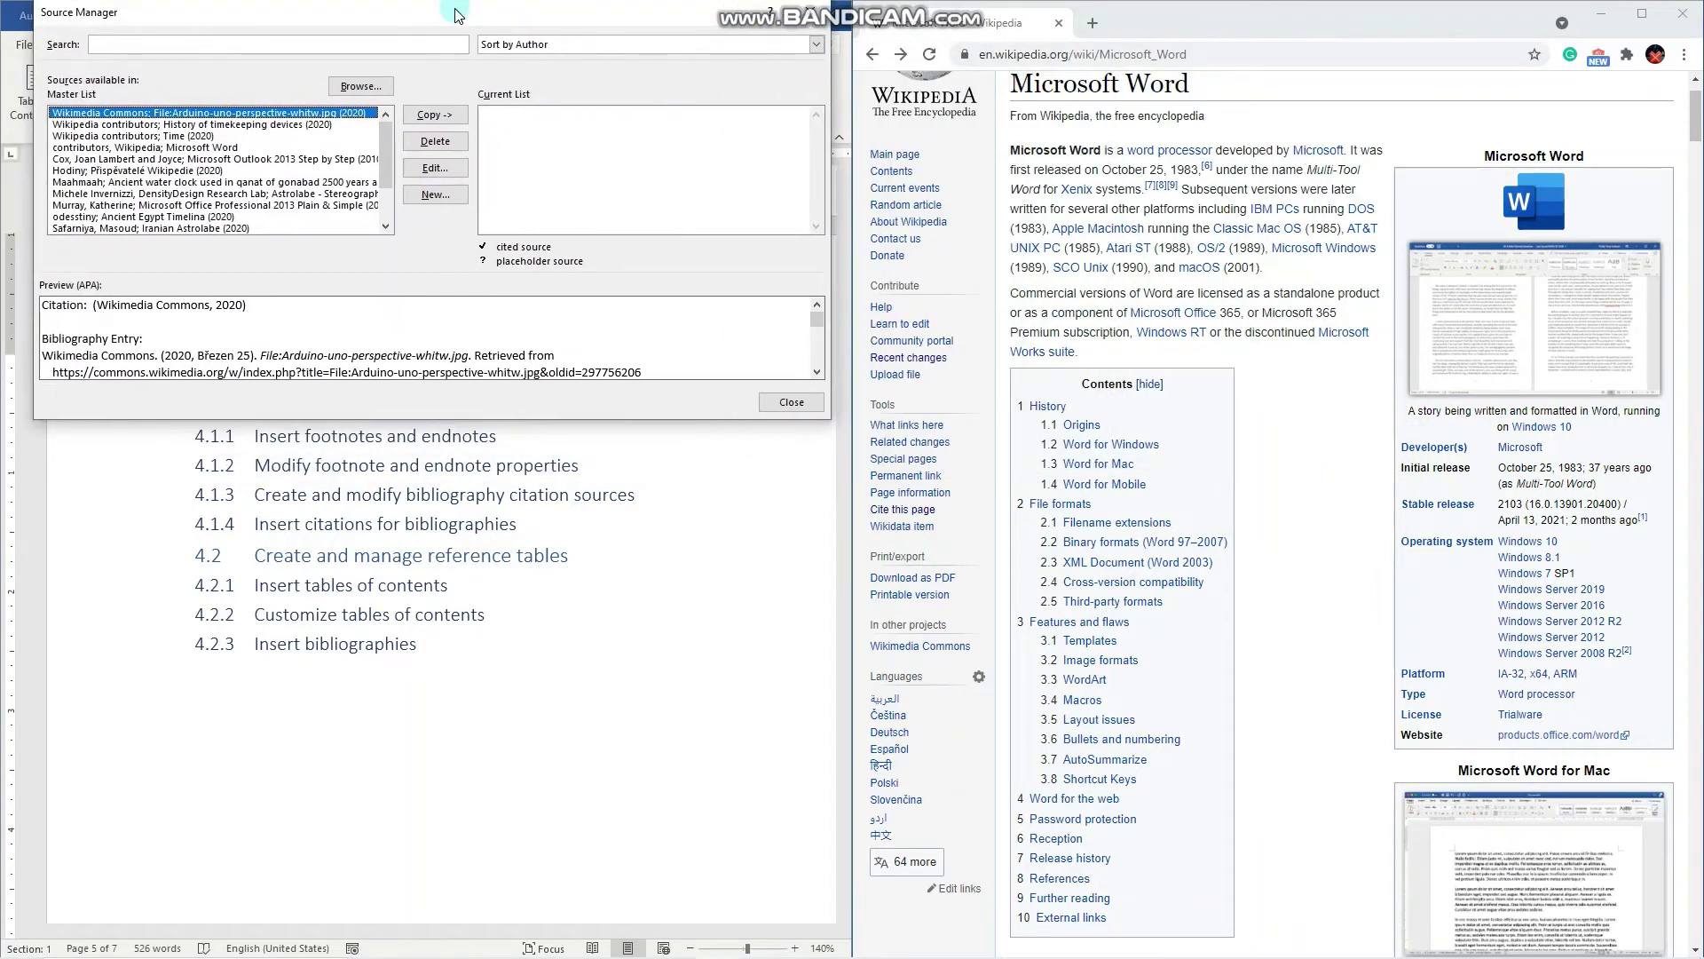
- Create a new Web site source and show Wikipedia's Cite This Page details in Chrome
{"action": "left_click", "coordinate": [444, 201]}
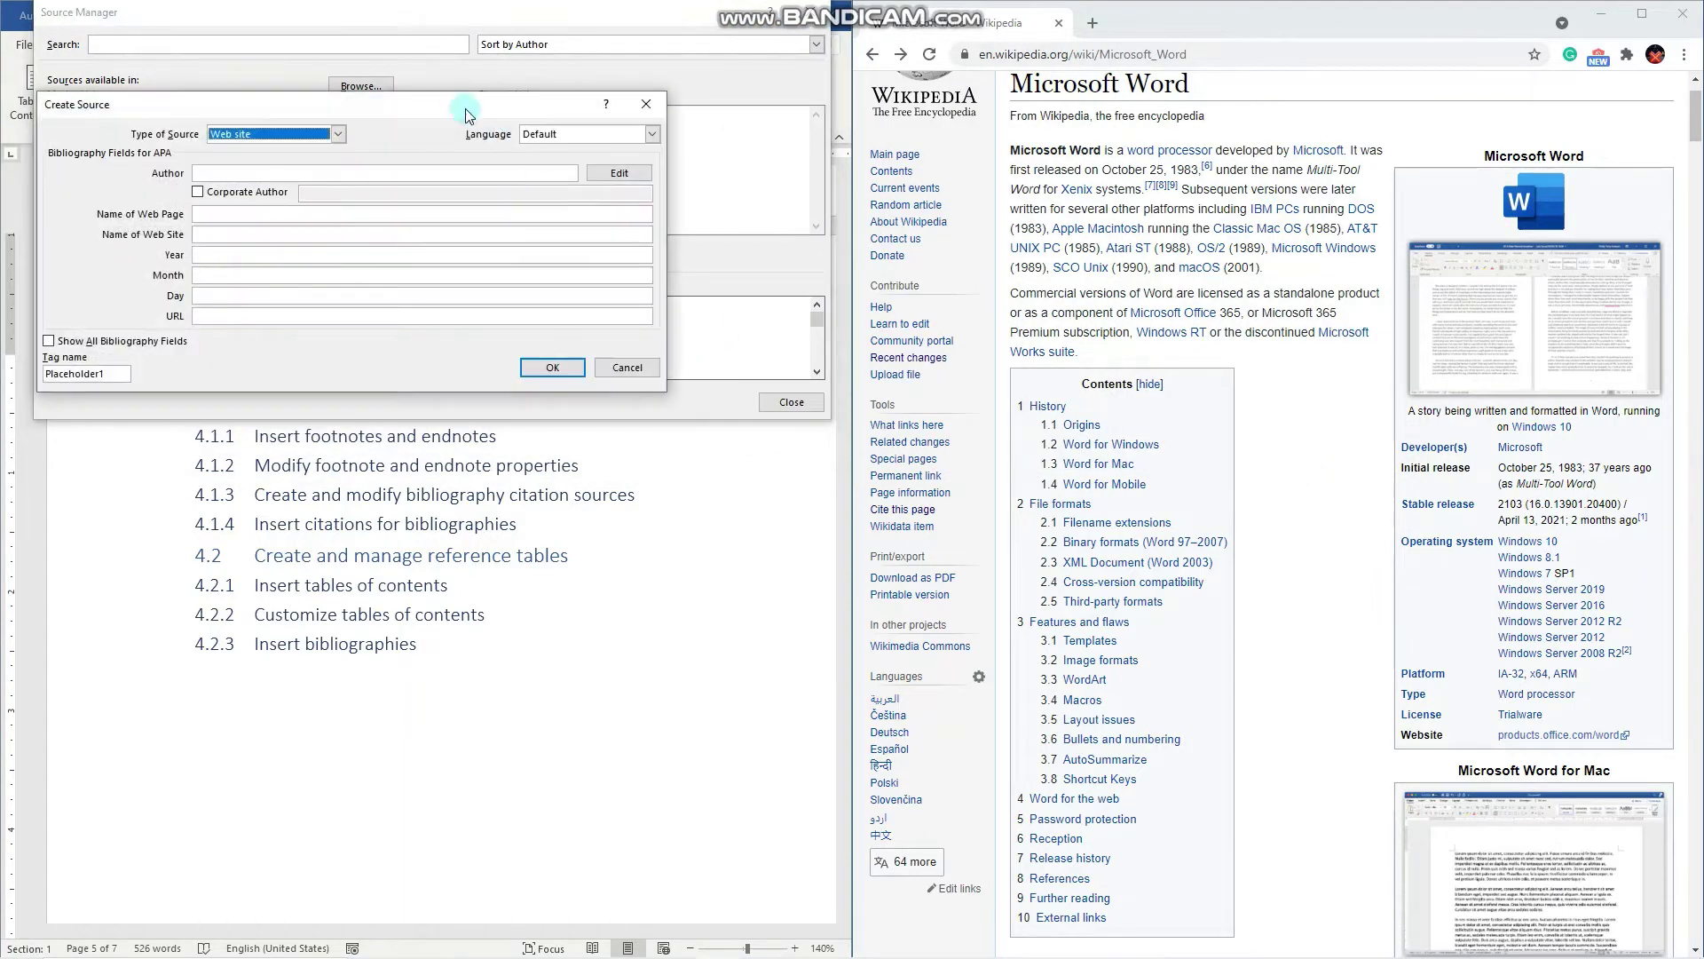
{"action": "left_click", "coordinate": [338, 138]}
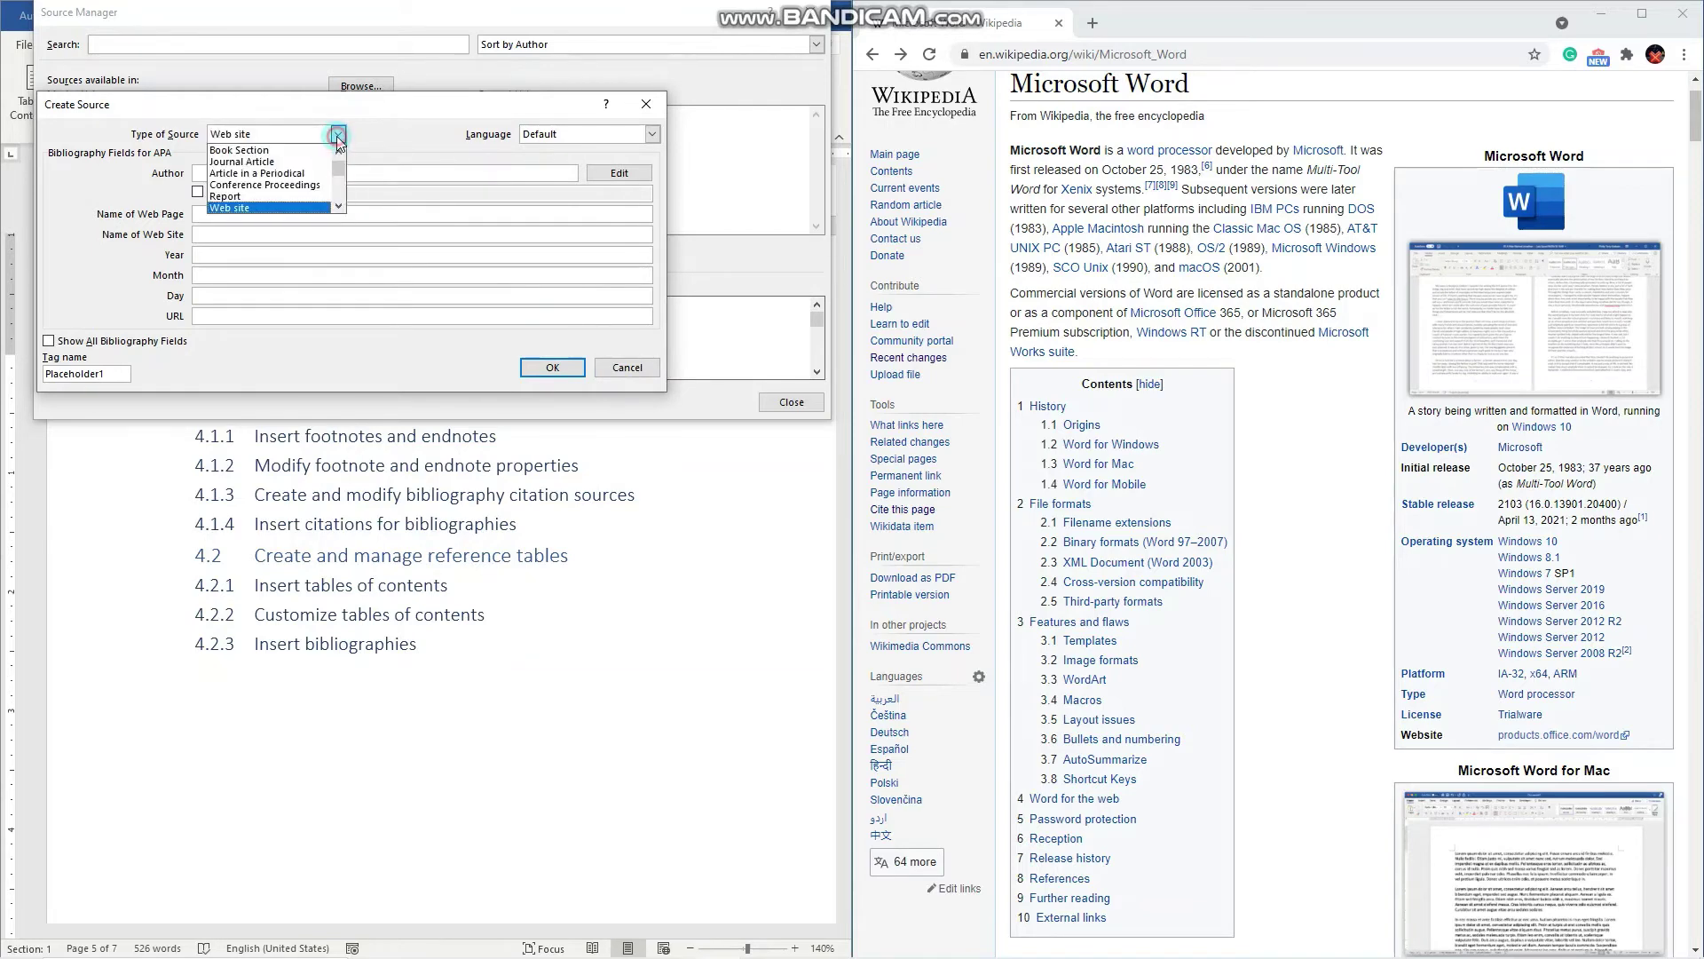
{"action": "left_click", "coordinate": [301, 209]}
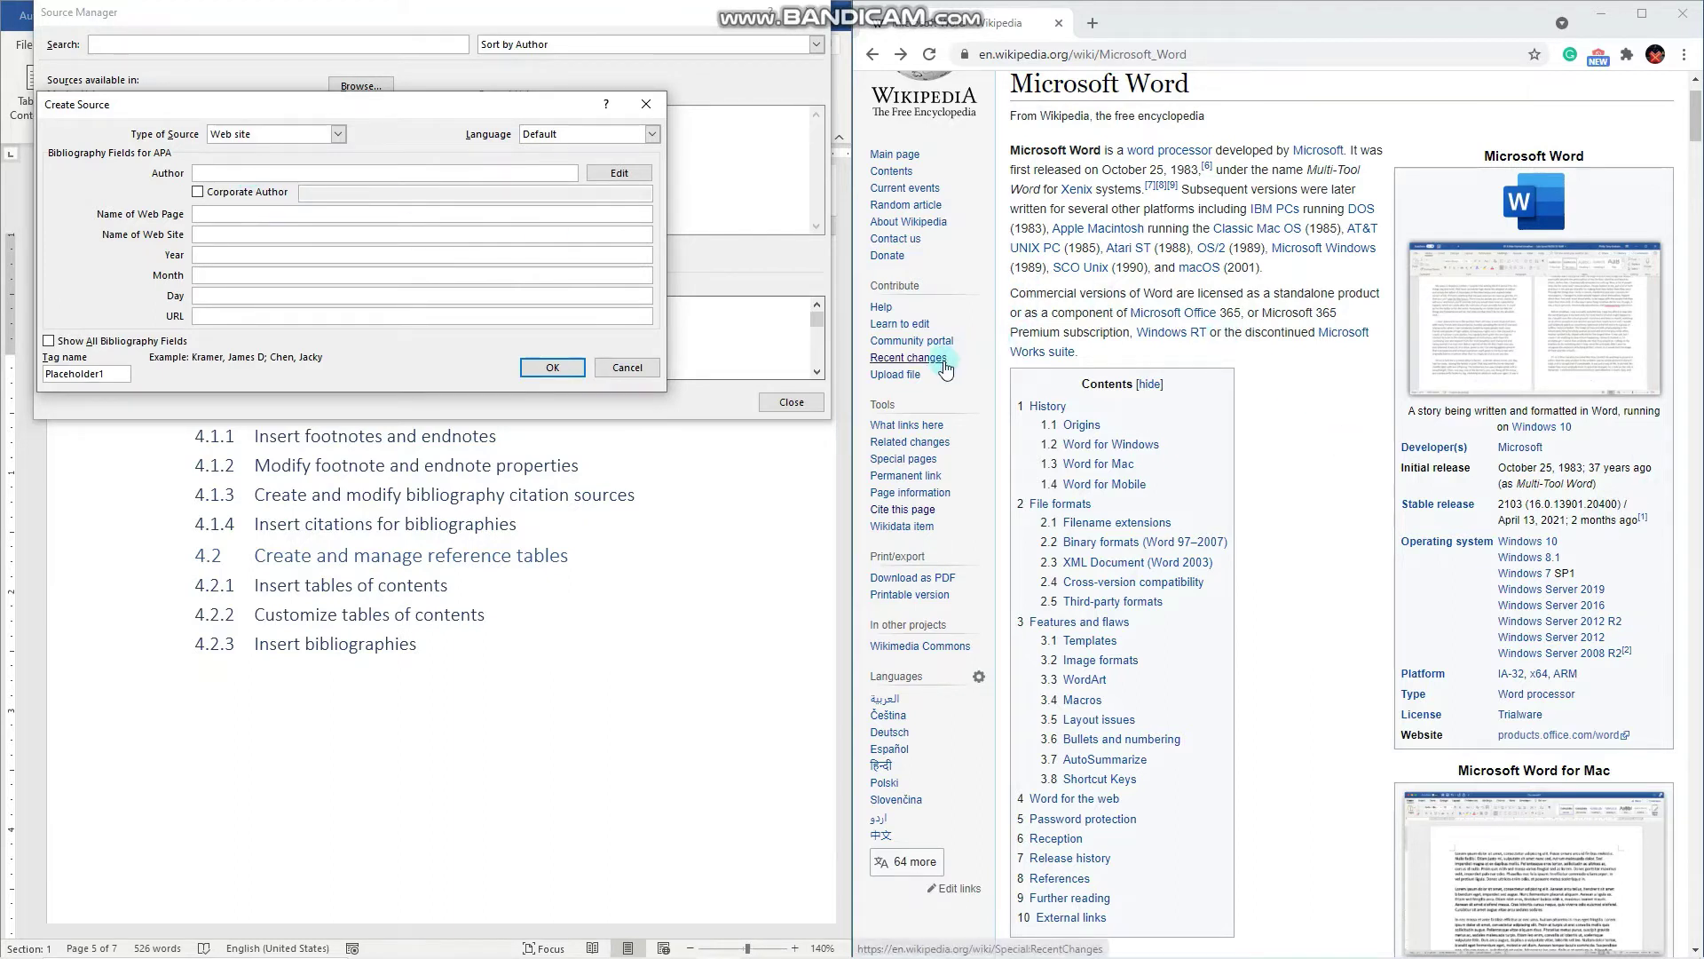
{"action": "left_click", "coordinate": [920, 511]}
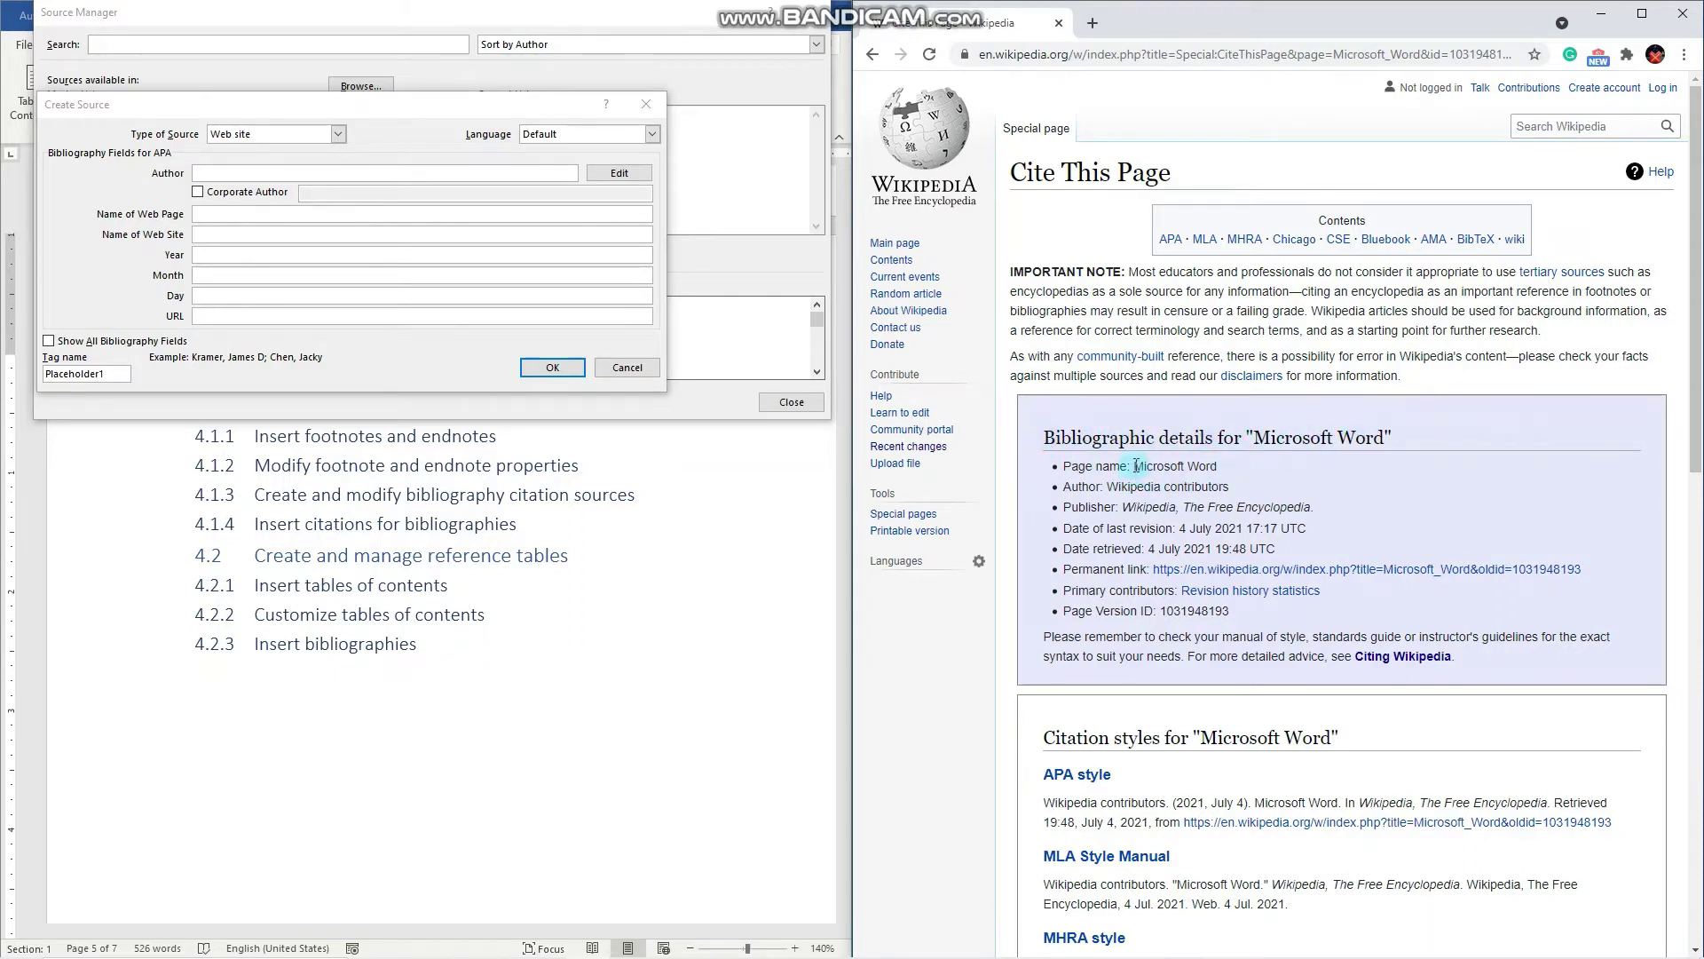
- Copy 'Microsoft Word' from Wikipedia into the Name of Web Page field
{"action": "left_click_drag", "start_coordinate": [1137, 465], "coordinate": [1217, 466]}
{"action": "right_click", "coordinate": [1198, 466]}
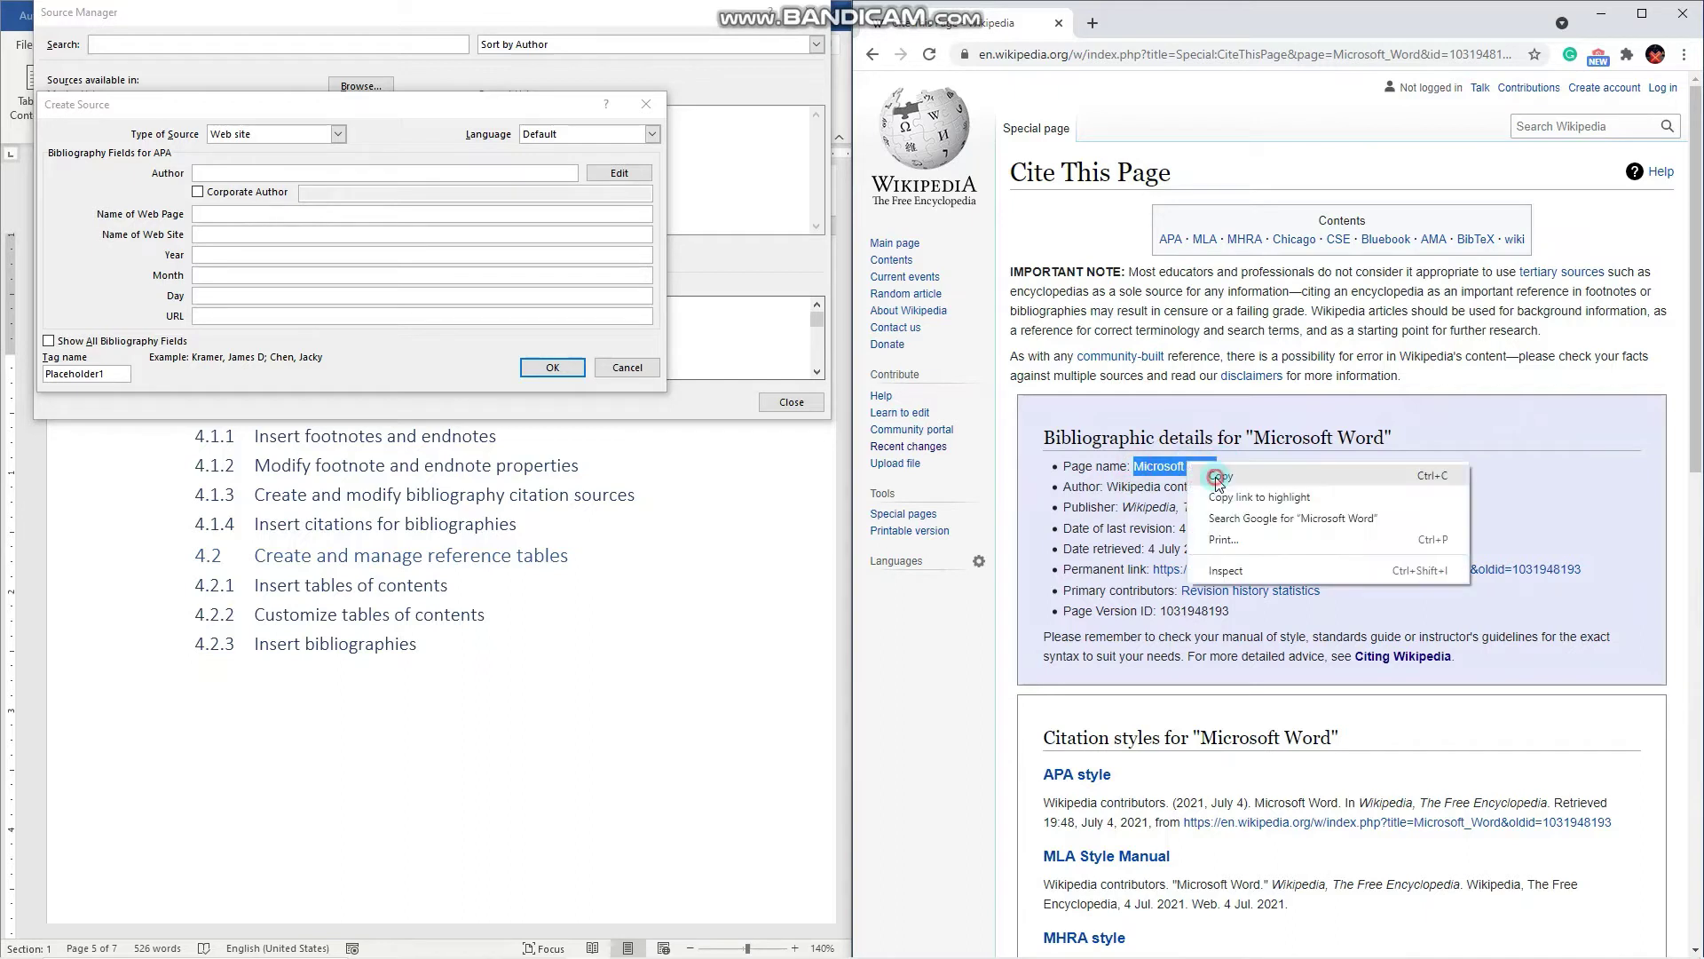
{"action": "left_click", "coordinate": [1219, 478]}
{"action": "left_click", "coordinate": [215, 213]}
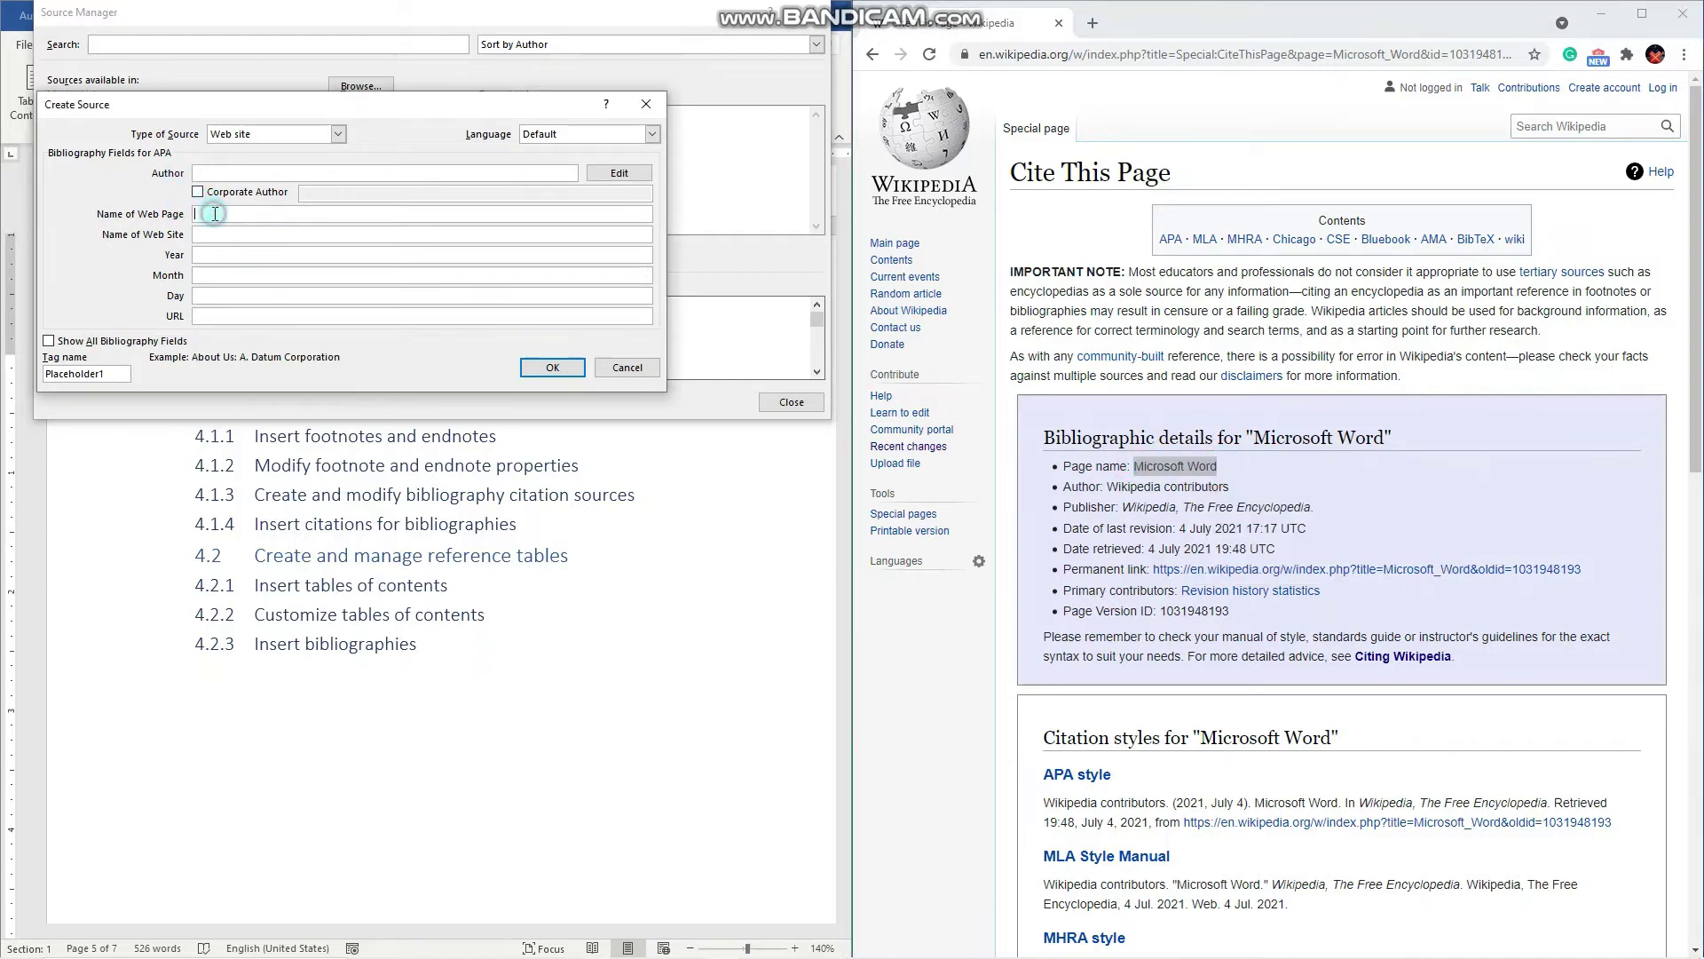
{"action": "right_click", "coordinate": [214, 215]}
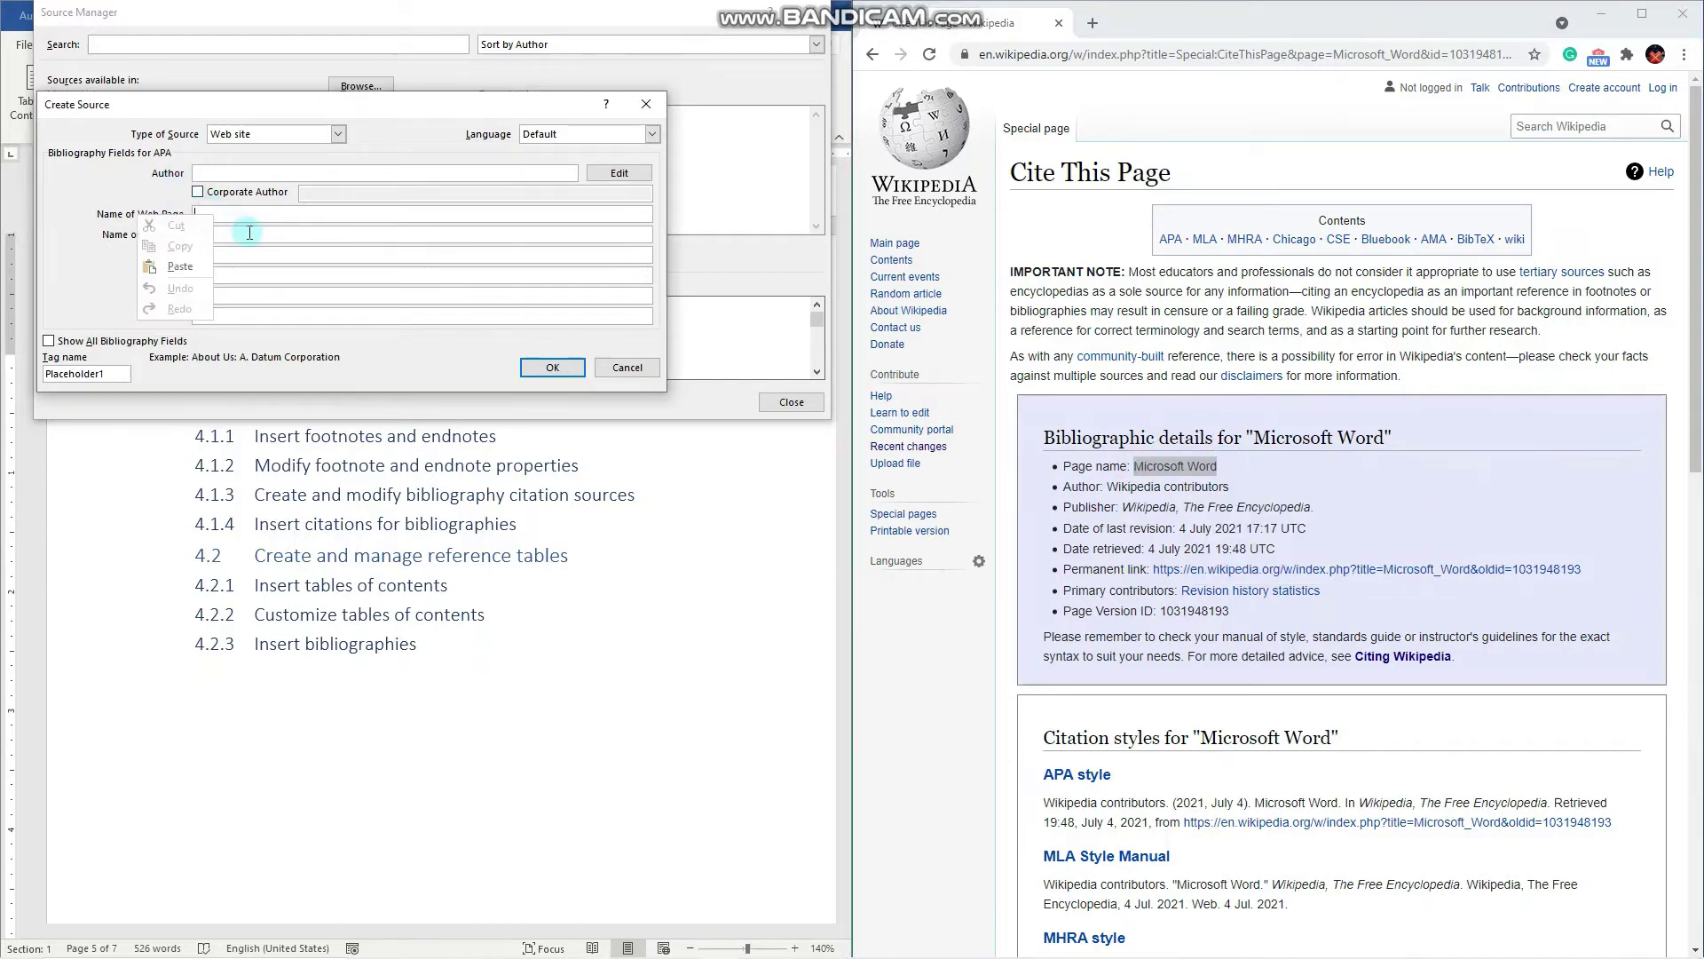
{"action": "left_click", "coordinate": [182, 267]}
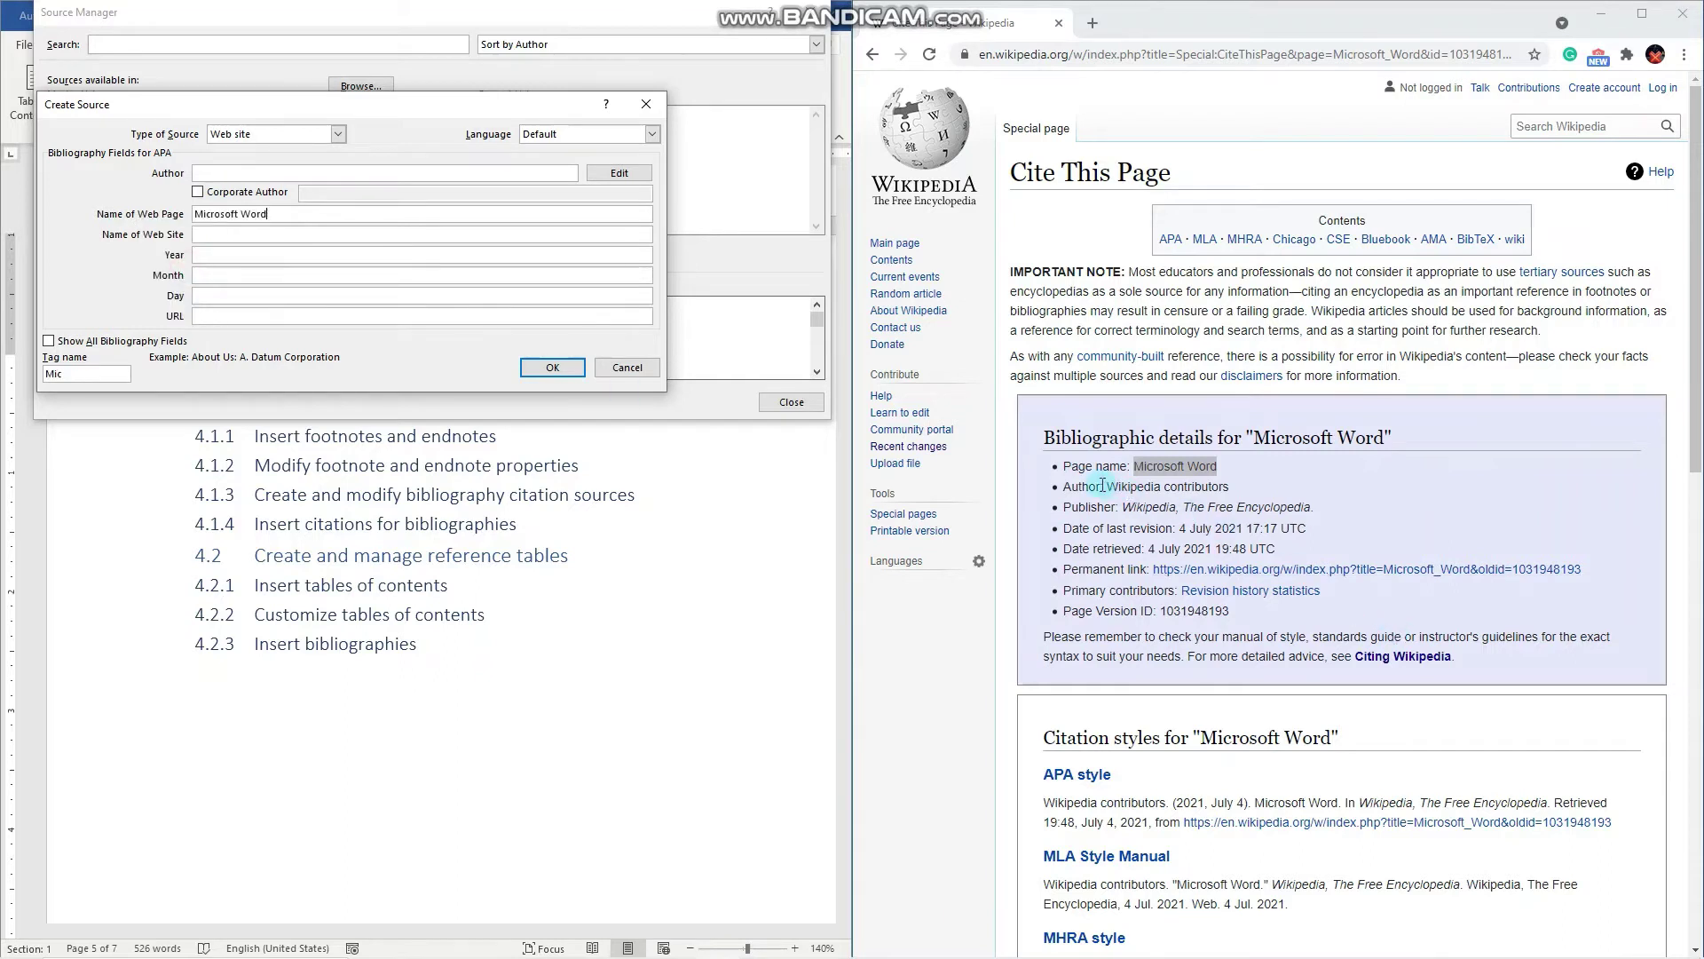
- Copy 'Wikipedia contributors' from Wikipedia into the Author field
{"action": "left_click_drag", "start_coordinate": [1106, 487], "coordinate": [1238, 490]}
{"action": "right_click", "coordinate": [1212, 486]}
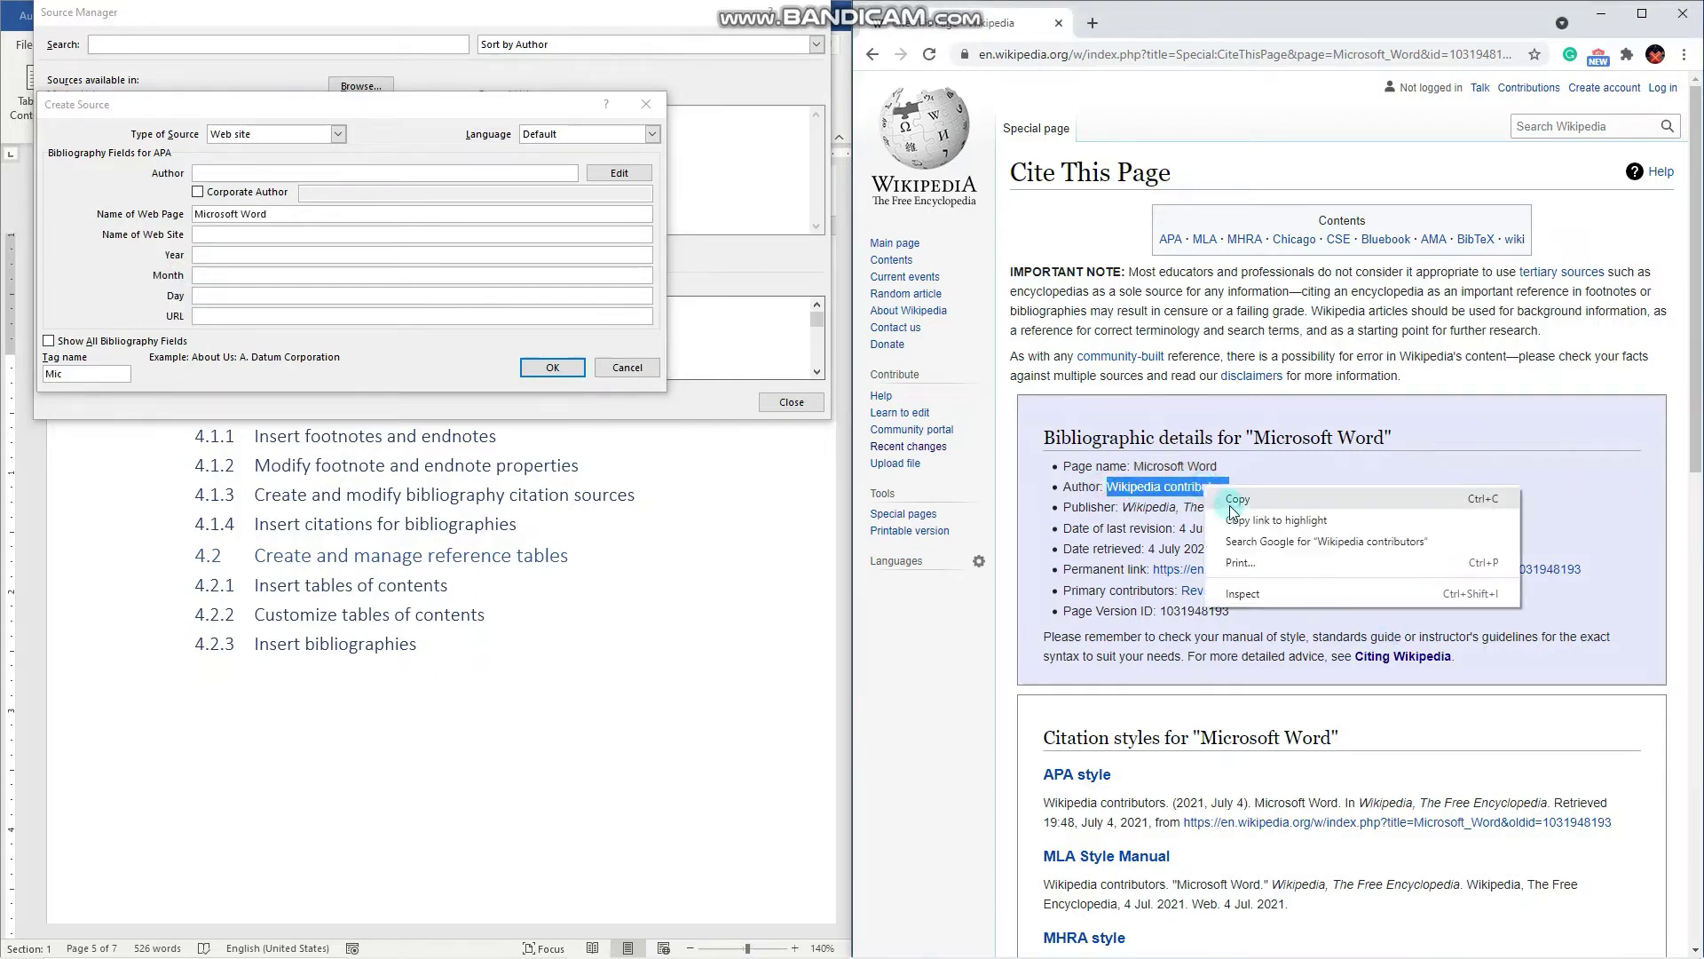
{"action": "left_click", "coordinate": [1236, 500]}
{"action": "left_click", "coordinate": [222, 174]}
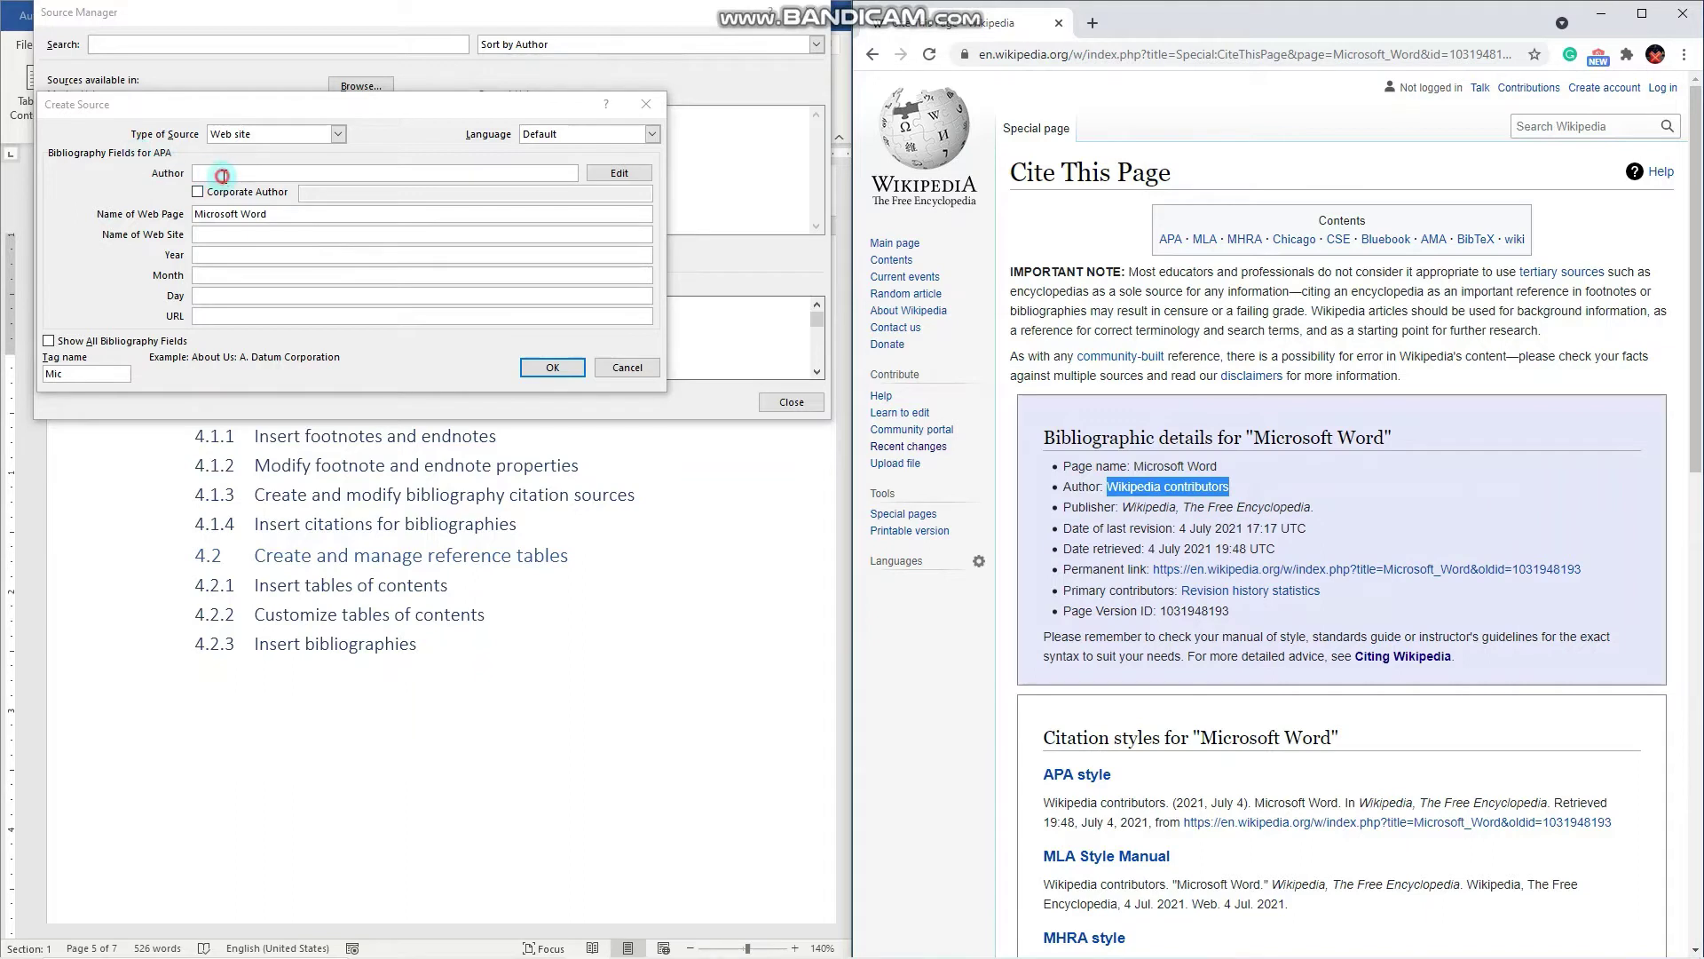
{"action": "right_click", "coordinate": [222, 174]}
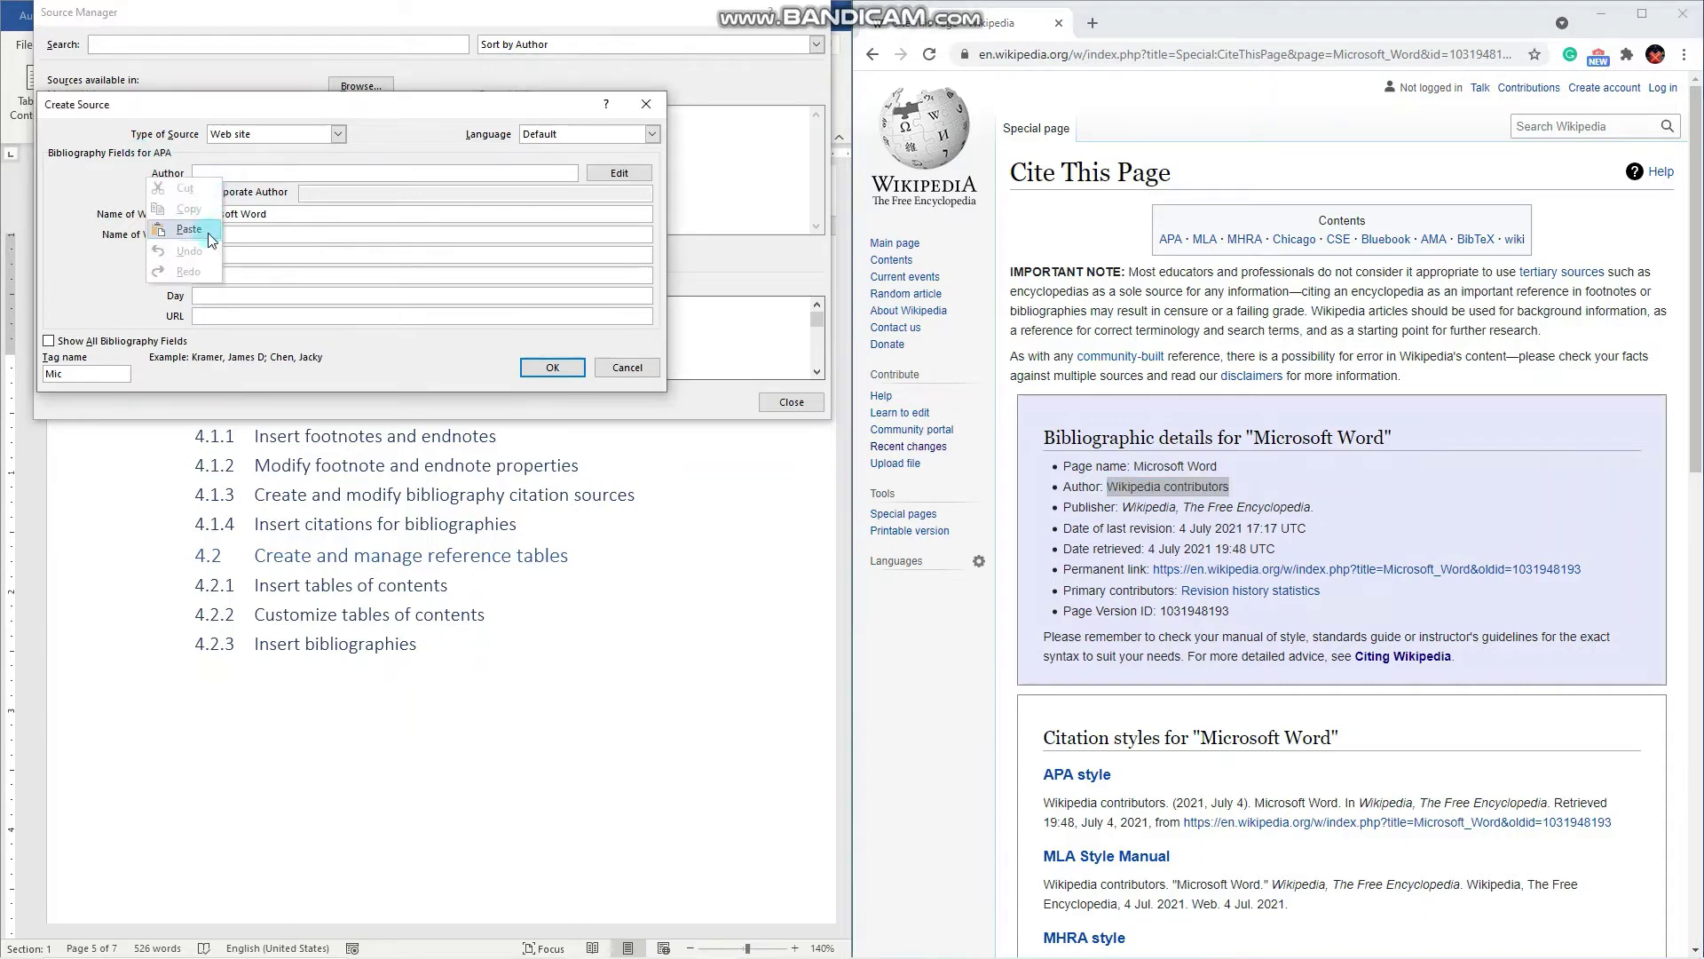
{"action": "left_click", "coordinate": [209, 233]}
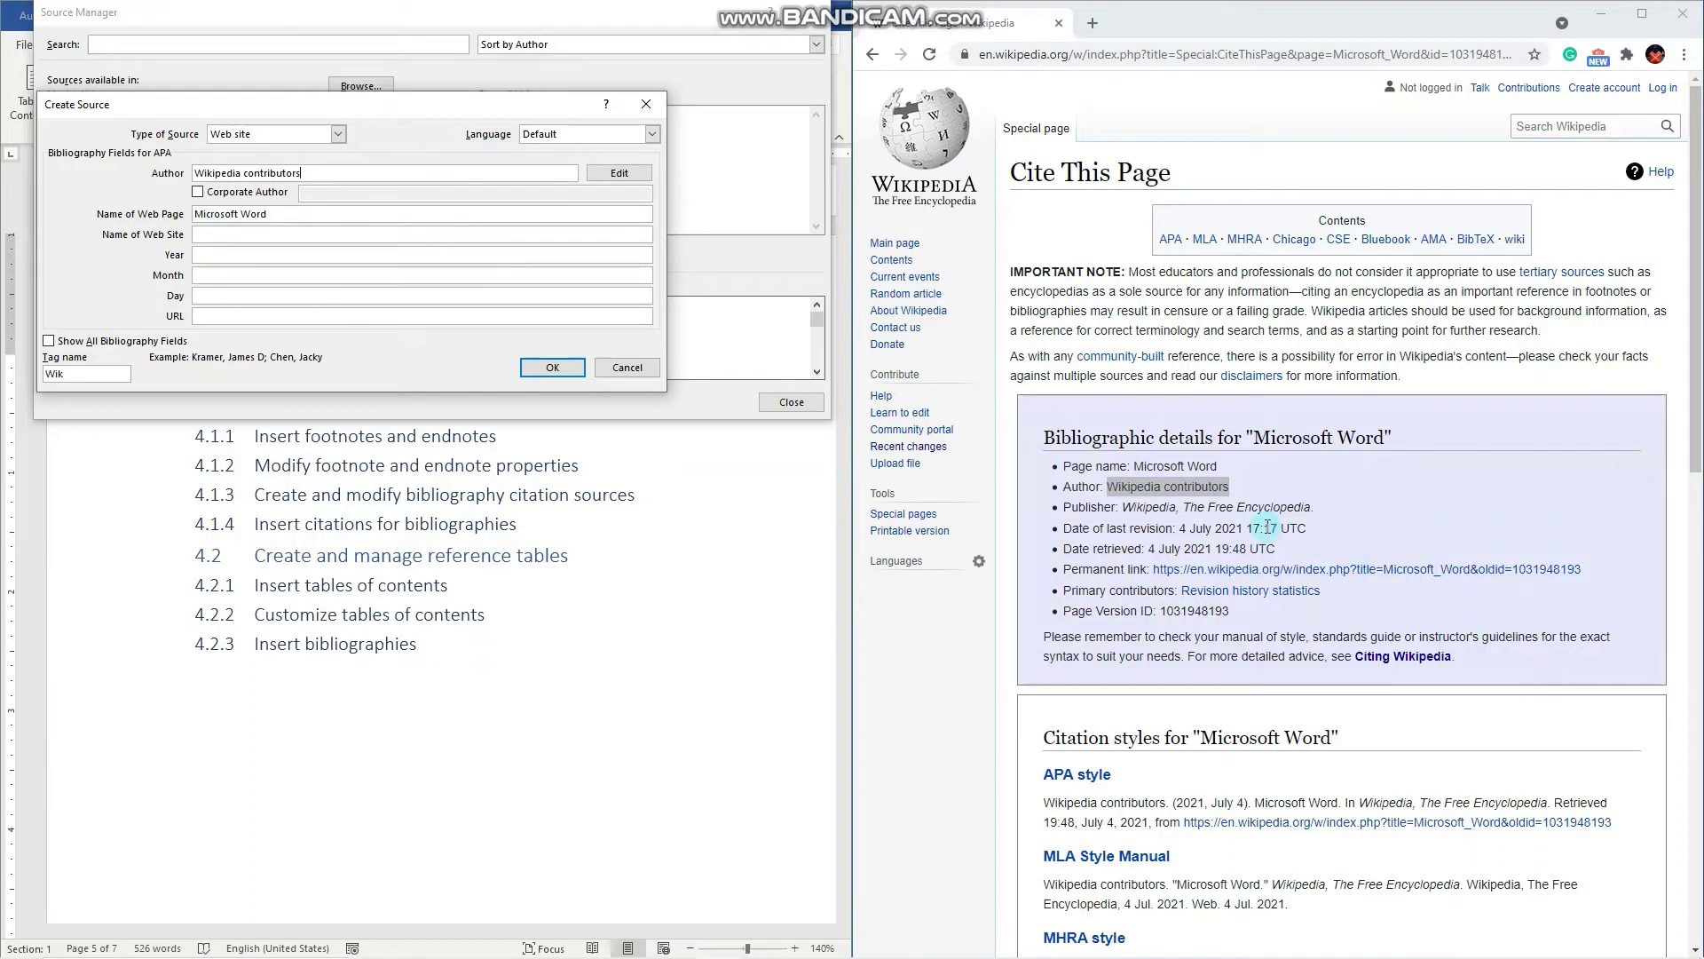
- Show all bibliography fields for the web site source
{"action": "scroll", "coordinate": [1269, 525], "scroll_direction": "down", "scroll_amount": 1}
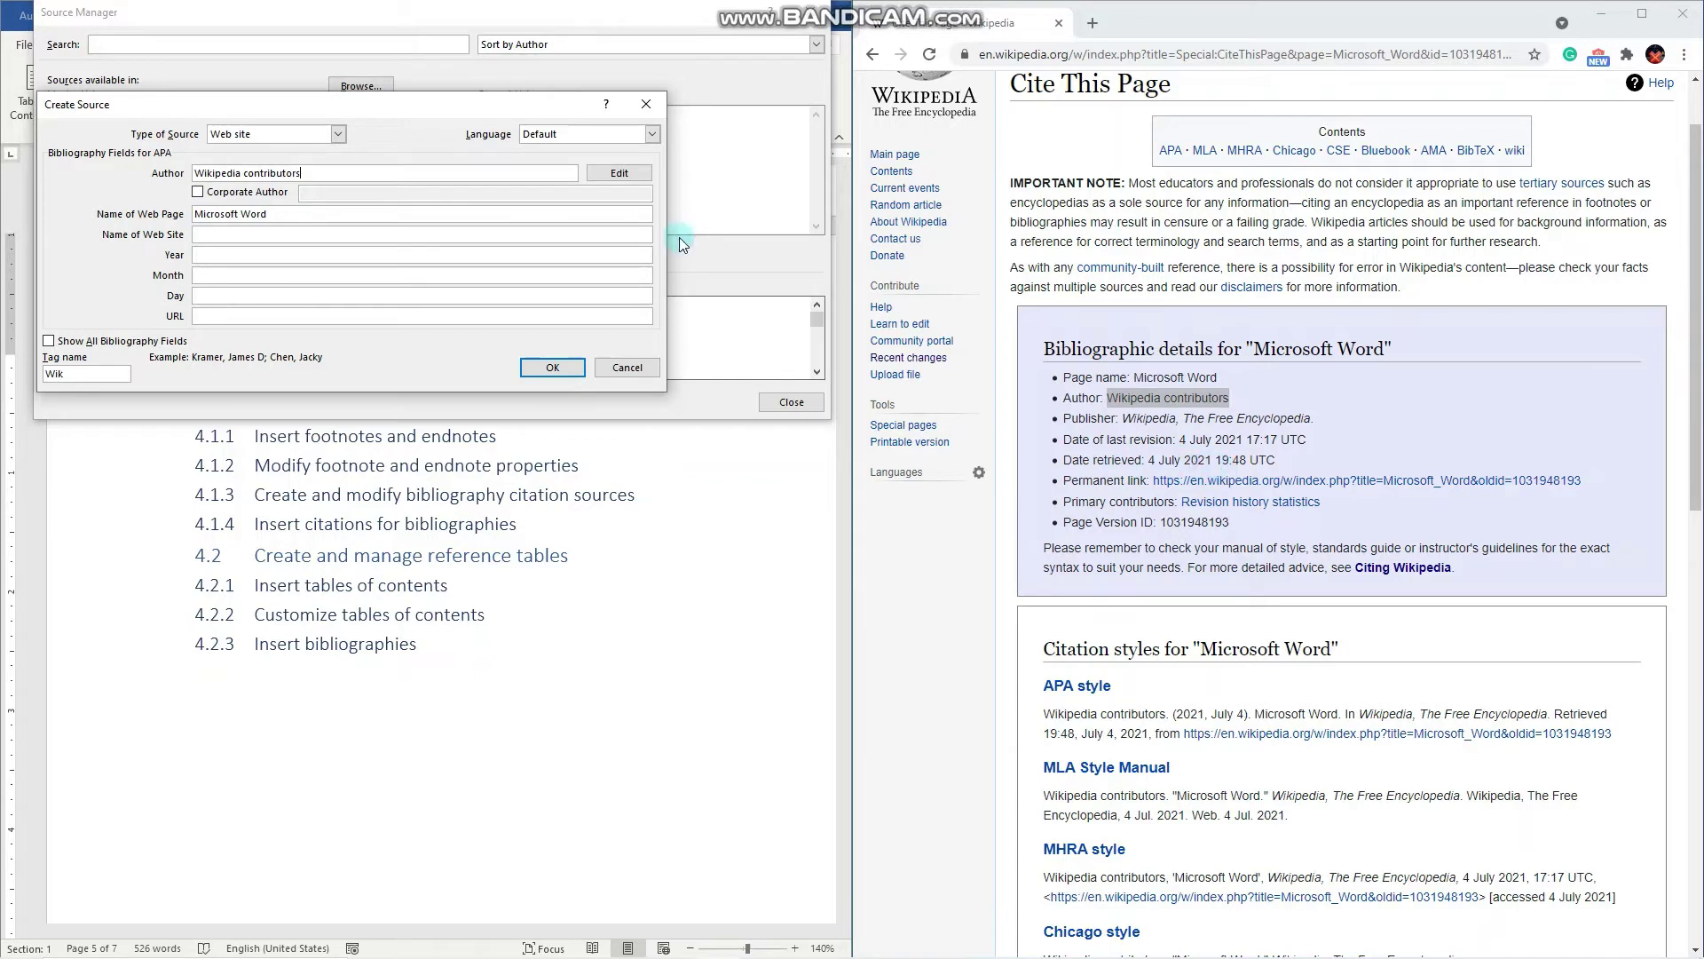
{"action": "left_click", "coordinate": [49, 341]}
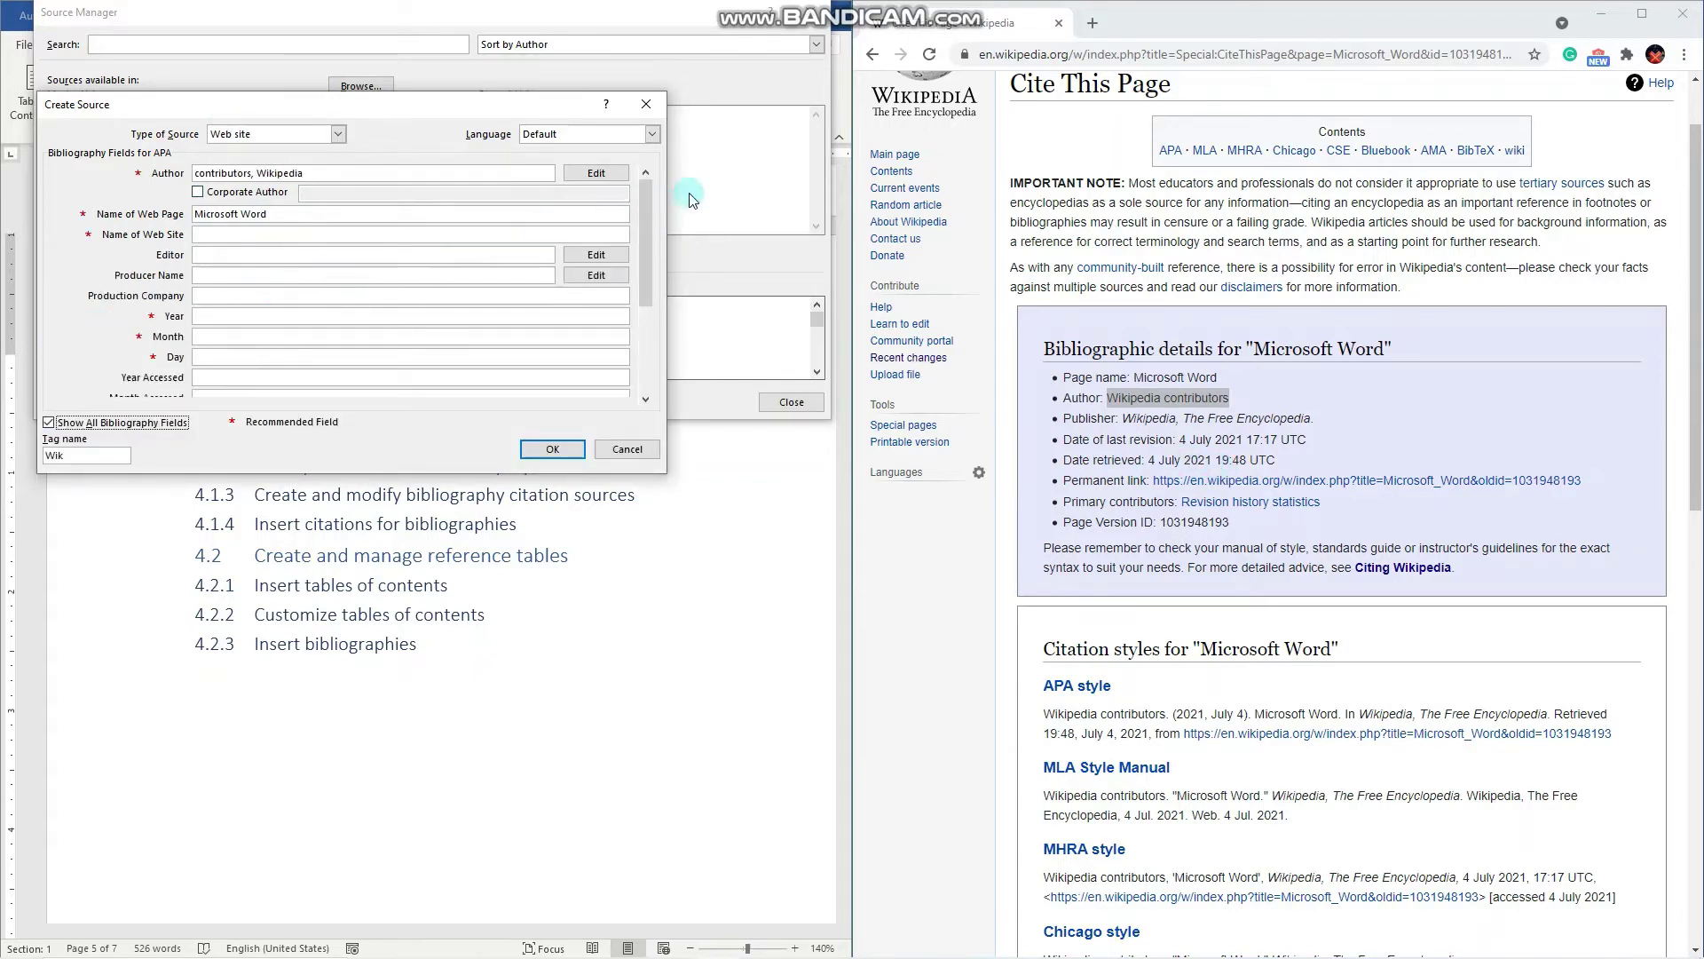
{"action": "left_click_drag", "start_coordinate": [642, 248], "coordinate": [640, 320]}
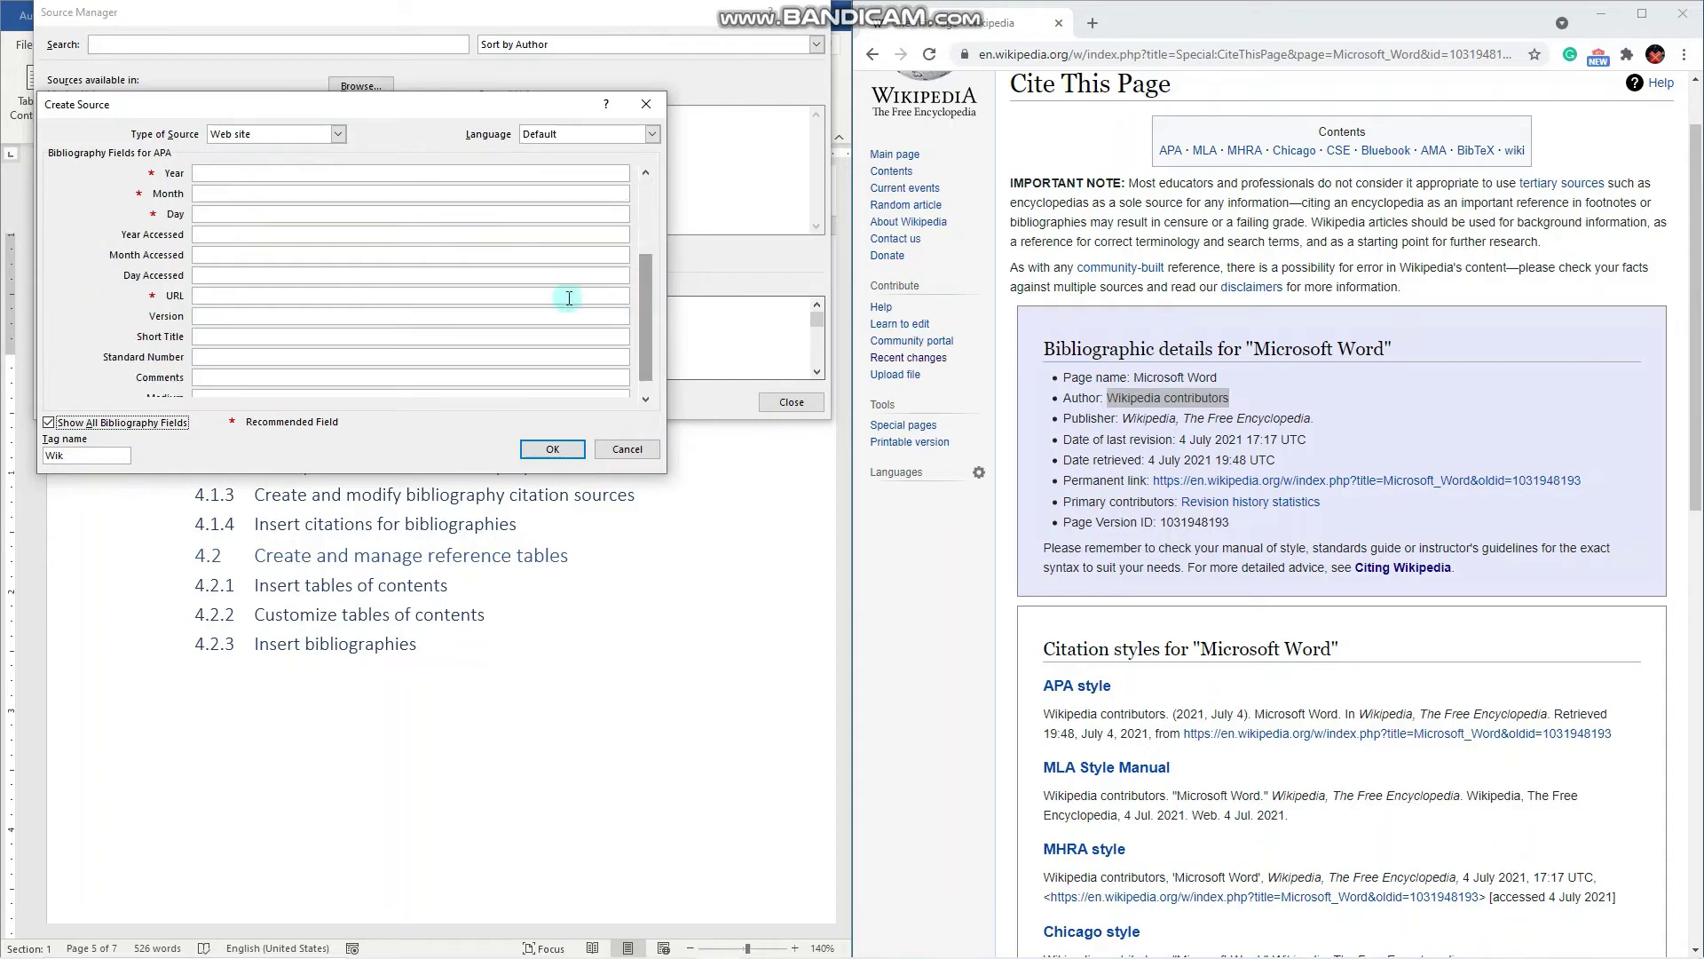
{"action": "left_click", "coordinate": [644, 302]}
{"action": "left_click_drag", "start_coordinate": [644, 304], "coordinate": [642, 271]}
- Paste the Wikipedia permanent link into the source's URL field
{"action": "left_click", "coordinate": [232, 334]}
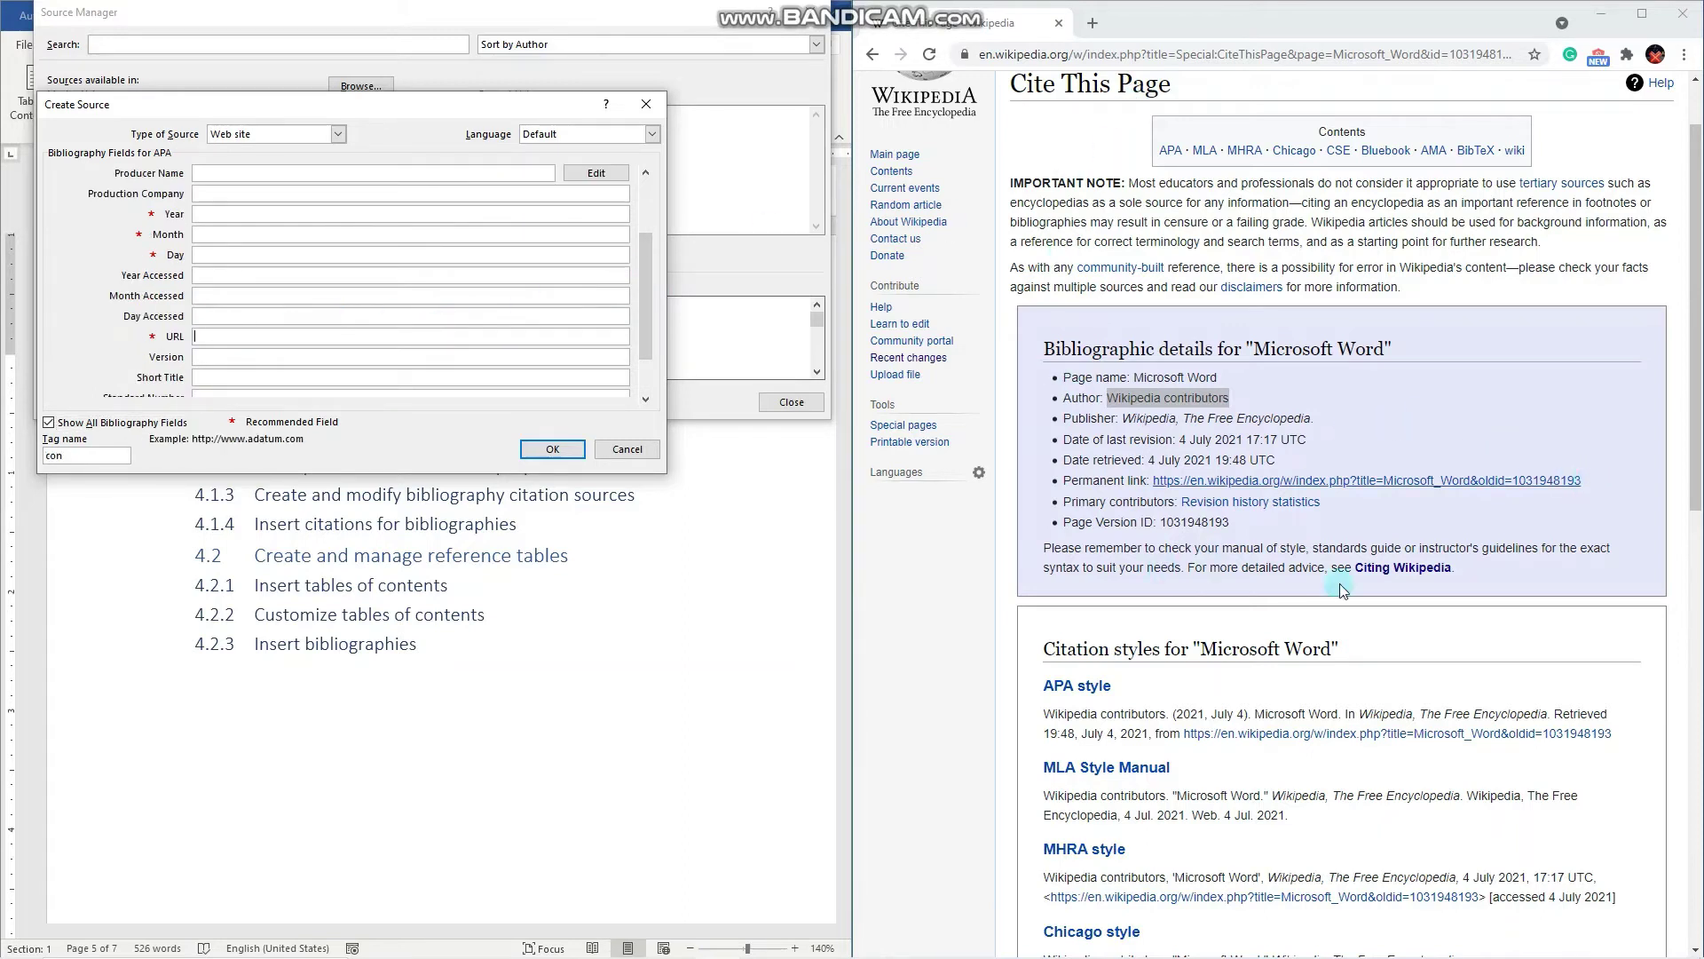
{"action": "left_click_drag", "start_coordinate": [1590, 480], "coordinate": [1156, 484]}
{"action": "key", "text": "ctrl+c"}
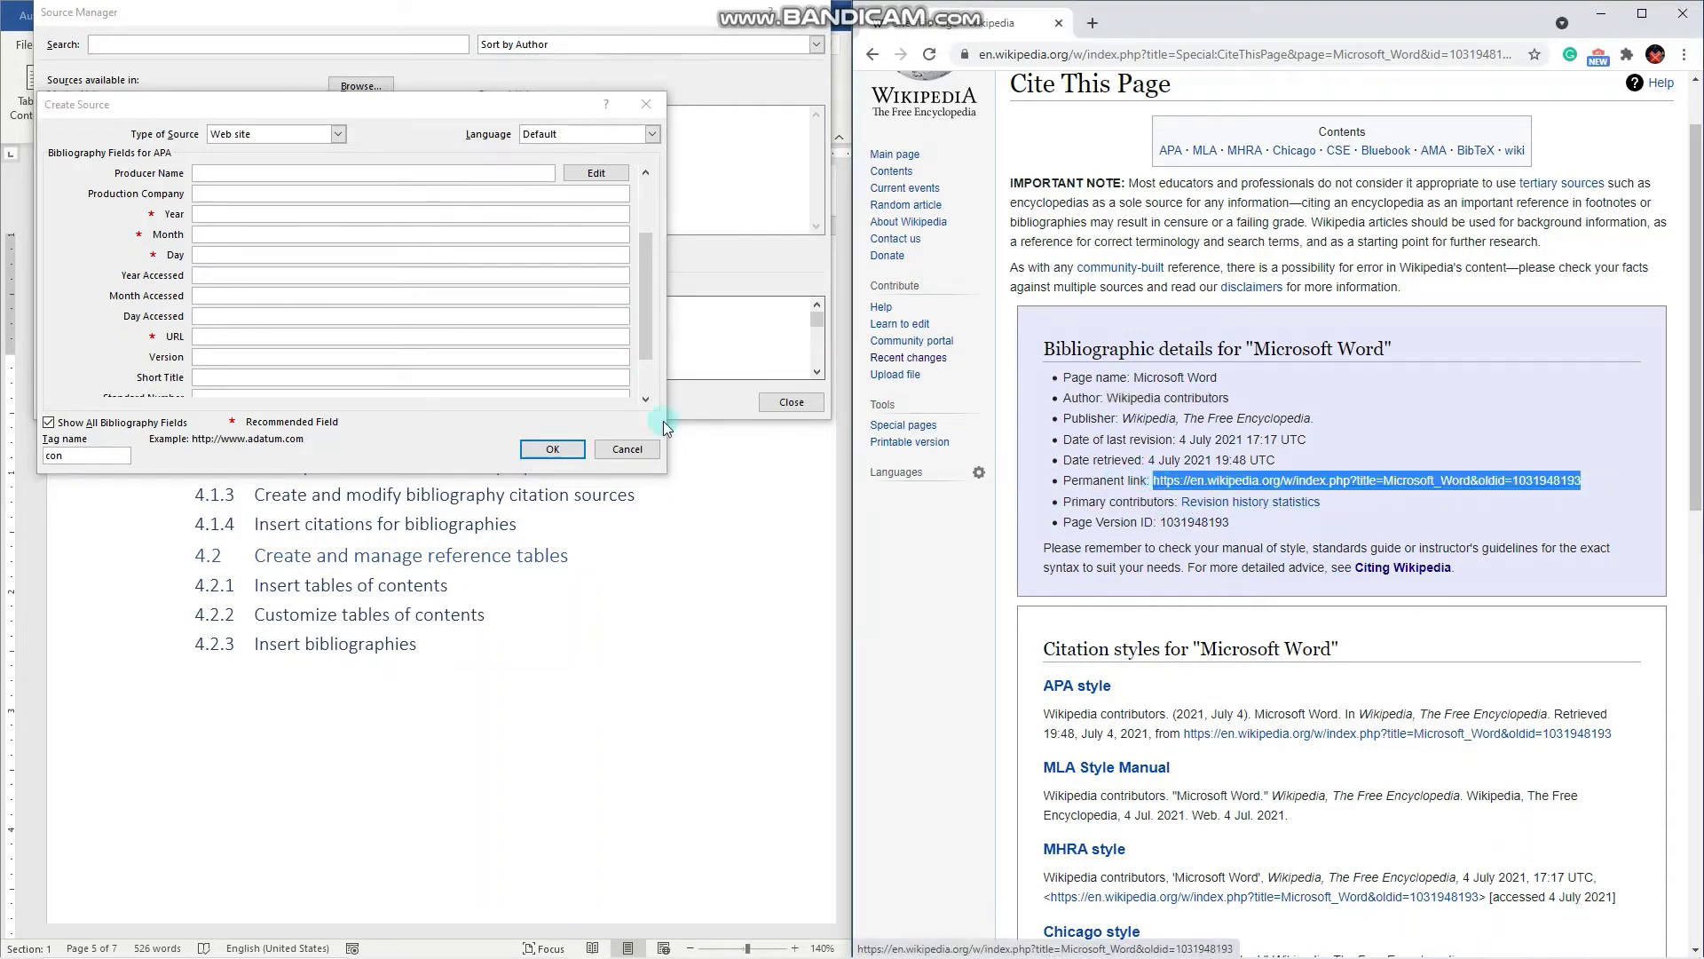
{"action": "left_click", "coordinate": [298, 336]}
{"action": "key", "text": "ctrl+v"}
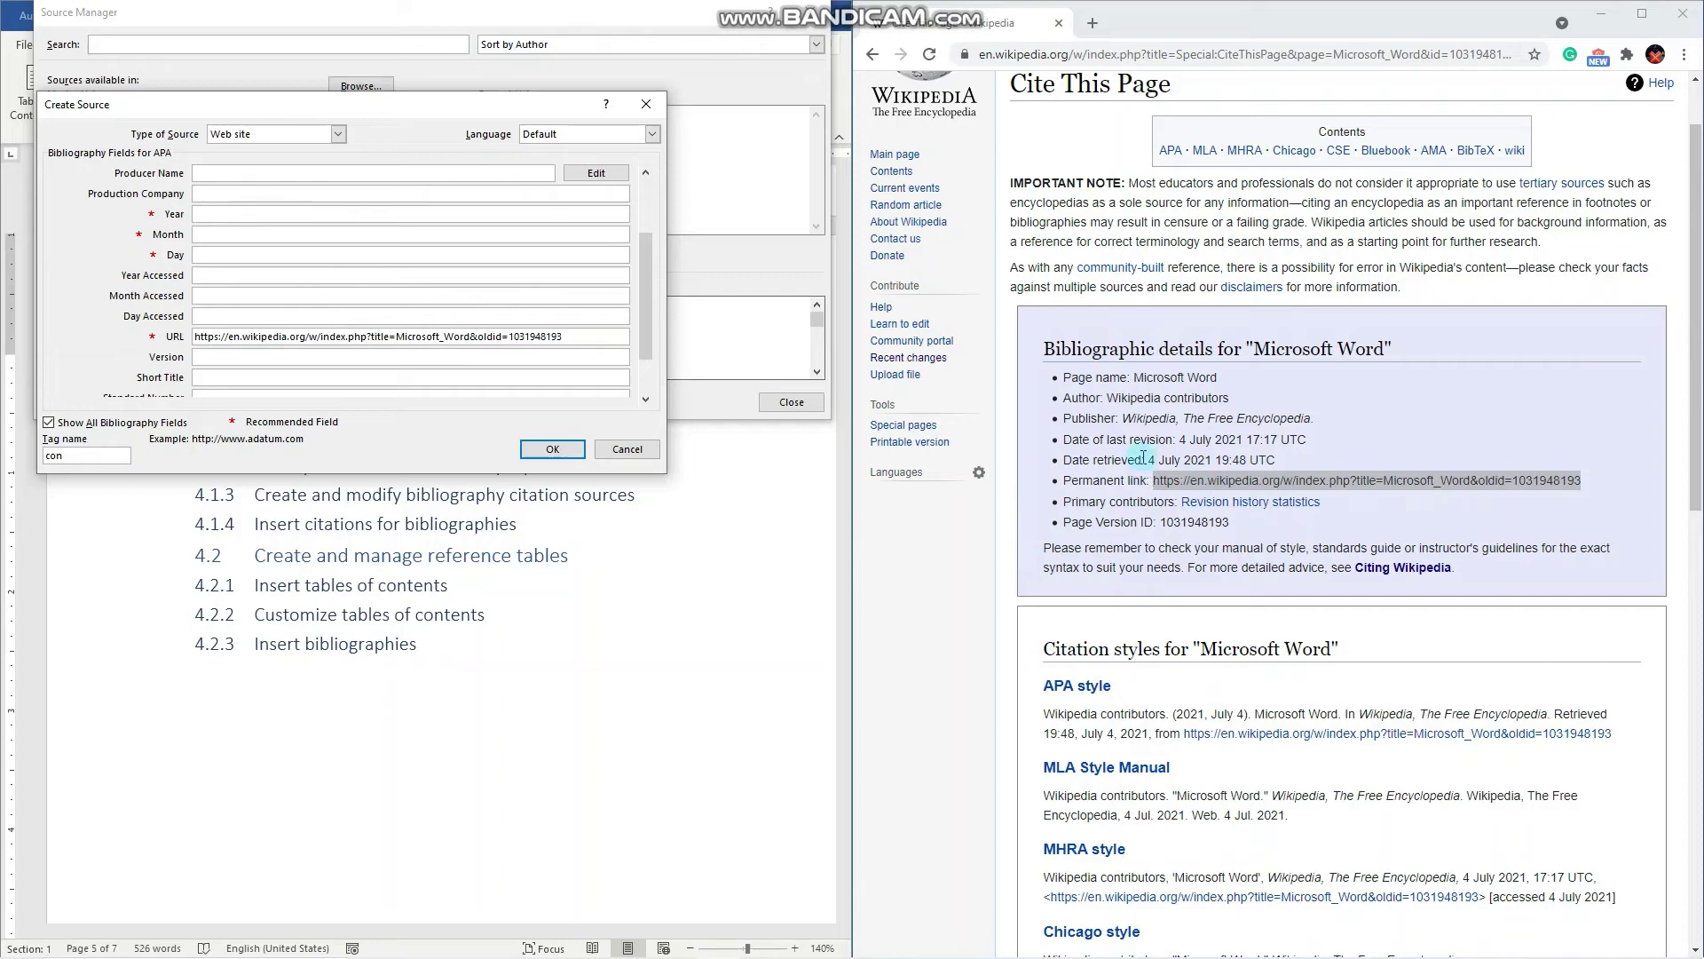
- Enter year 2021, month July and day 4, then save the source
{"action": "left_click", "coordinate": [209, 214]}
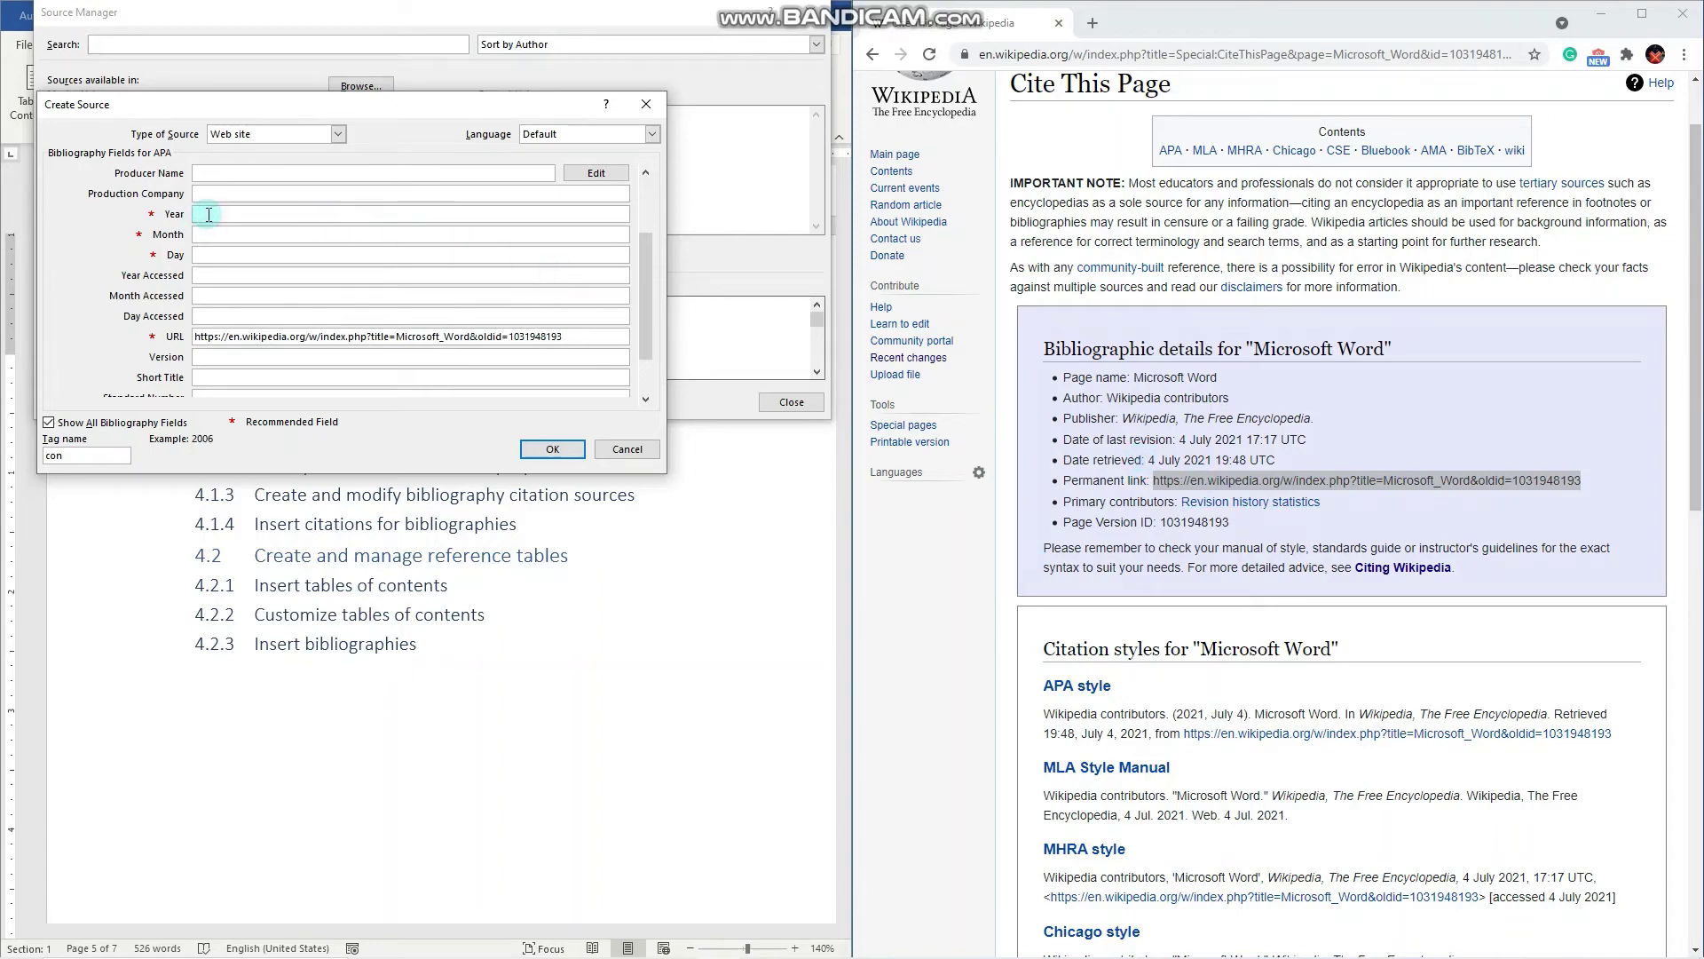
{"action": "type", "text": "4"}
{"action": "left_click", "coordinate": [218, 232]}
{"action": "type", "text": "July"}
{"action": "left_click", "coordinate": [203, 213]}
{"action": "double_click", "coordinate": [205, 216]}
{"action": "type", "text": "2021"}
{"action": "left_click", "coordinate": [230, 256]}
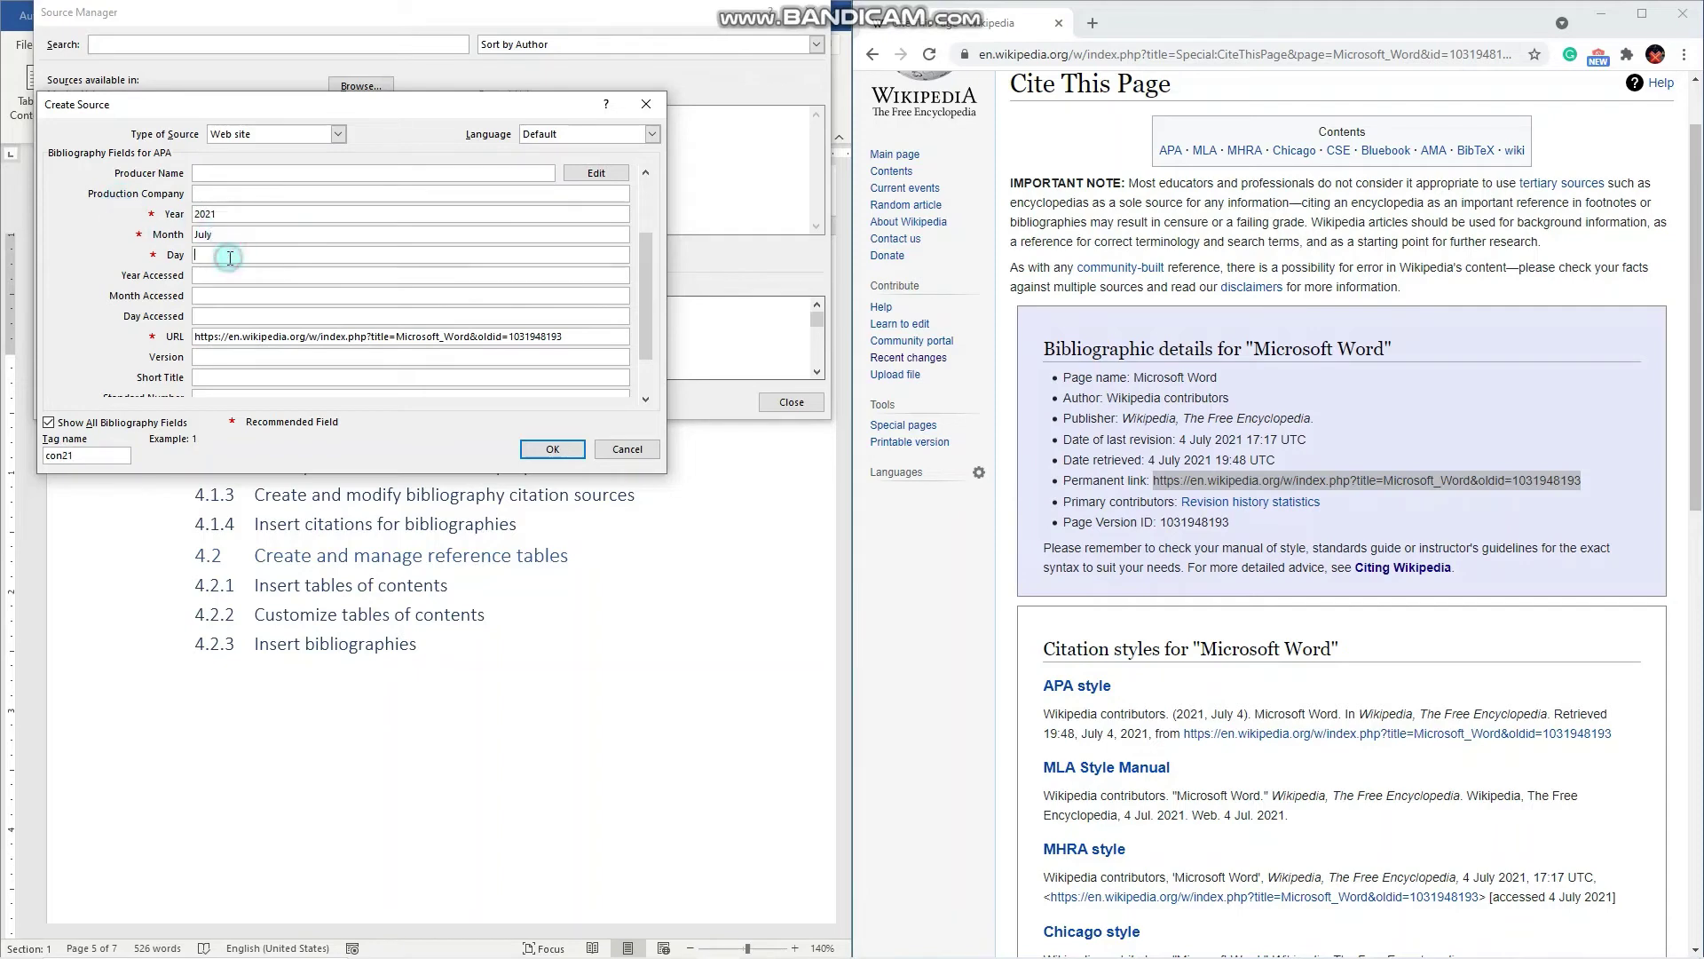
{"action": "type", "text": "4"}
{"action": "left_click", "coordinate": [551, 457]}
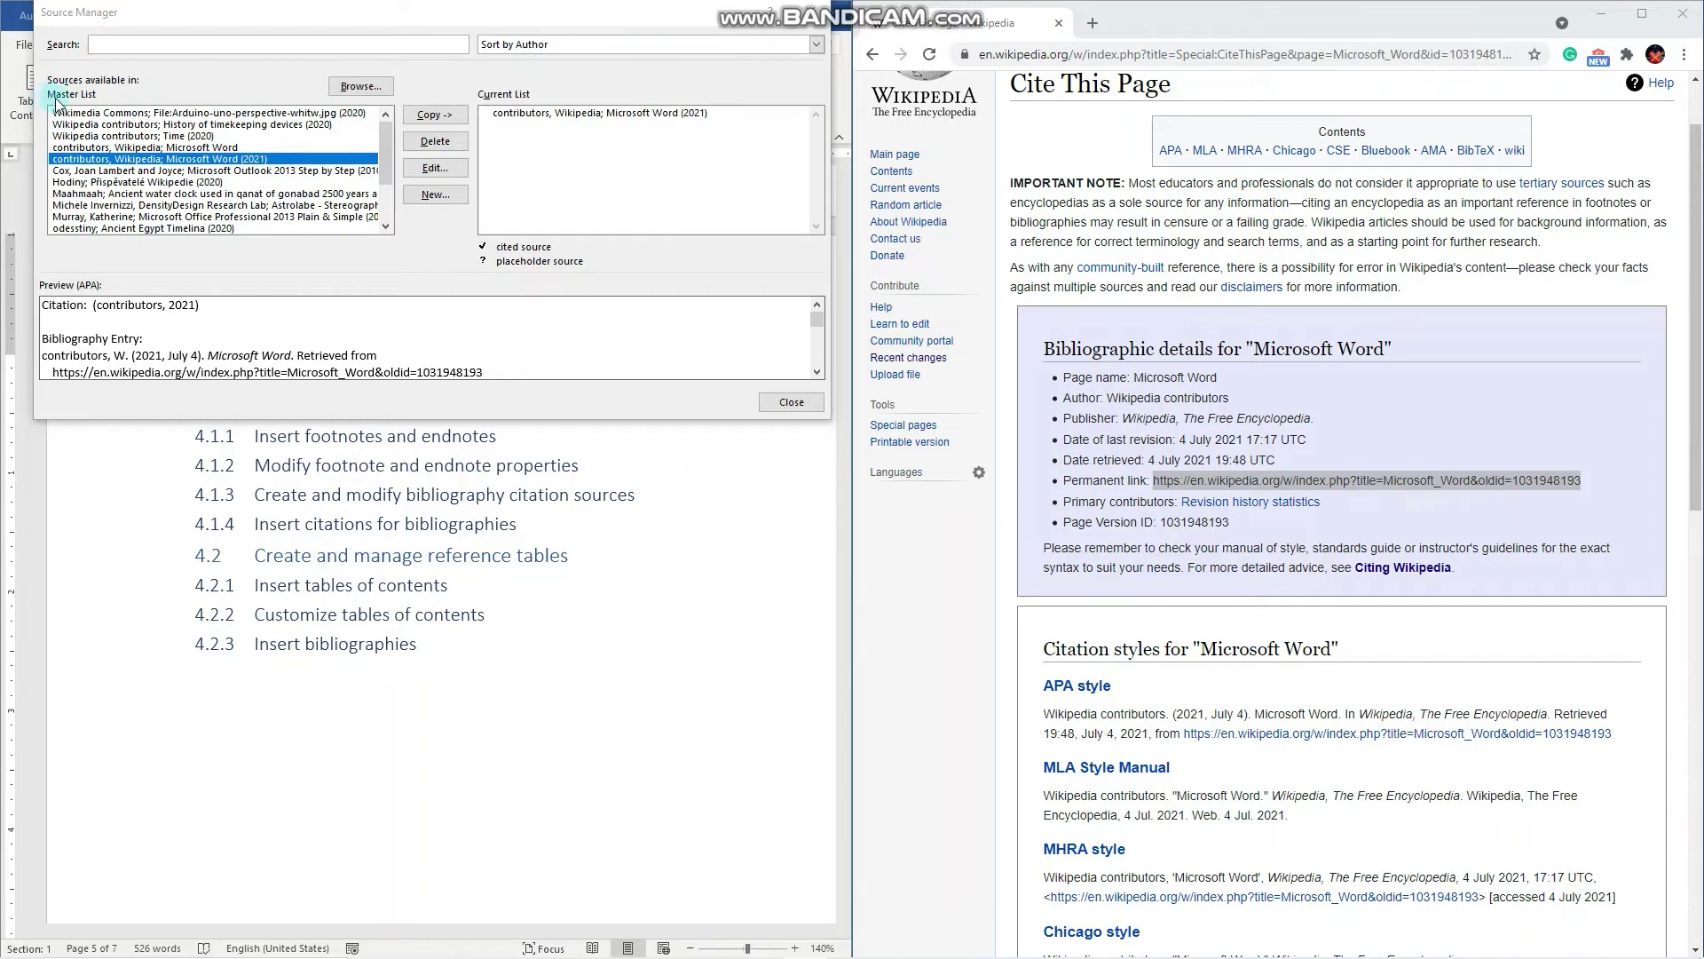
- Delete the Microsoft Word (2021) source from the Current List, keeping it in the Master List
{"action": "left_click", "coordinate": [528, 117]}
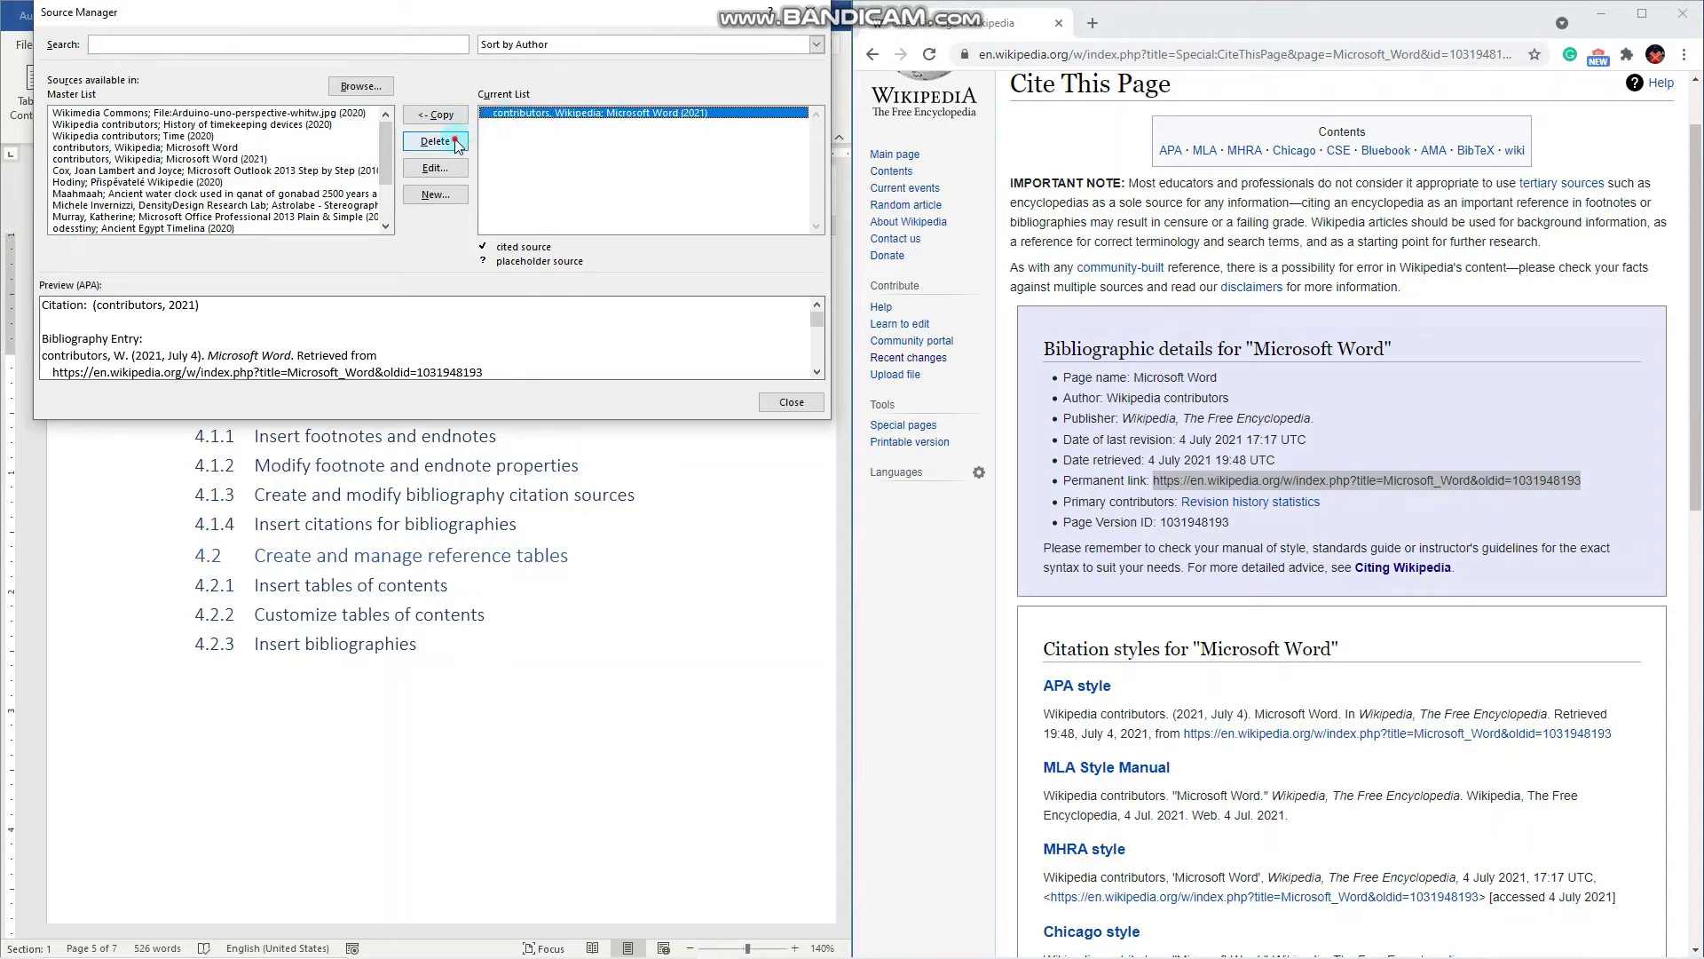
{"action": "left_click", "coordinate": [422, 145]}
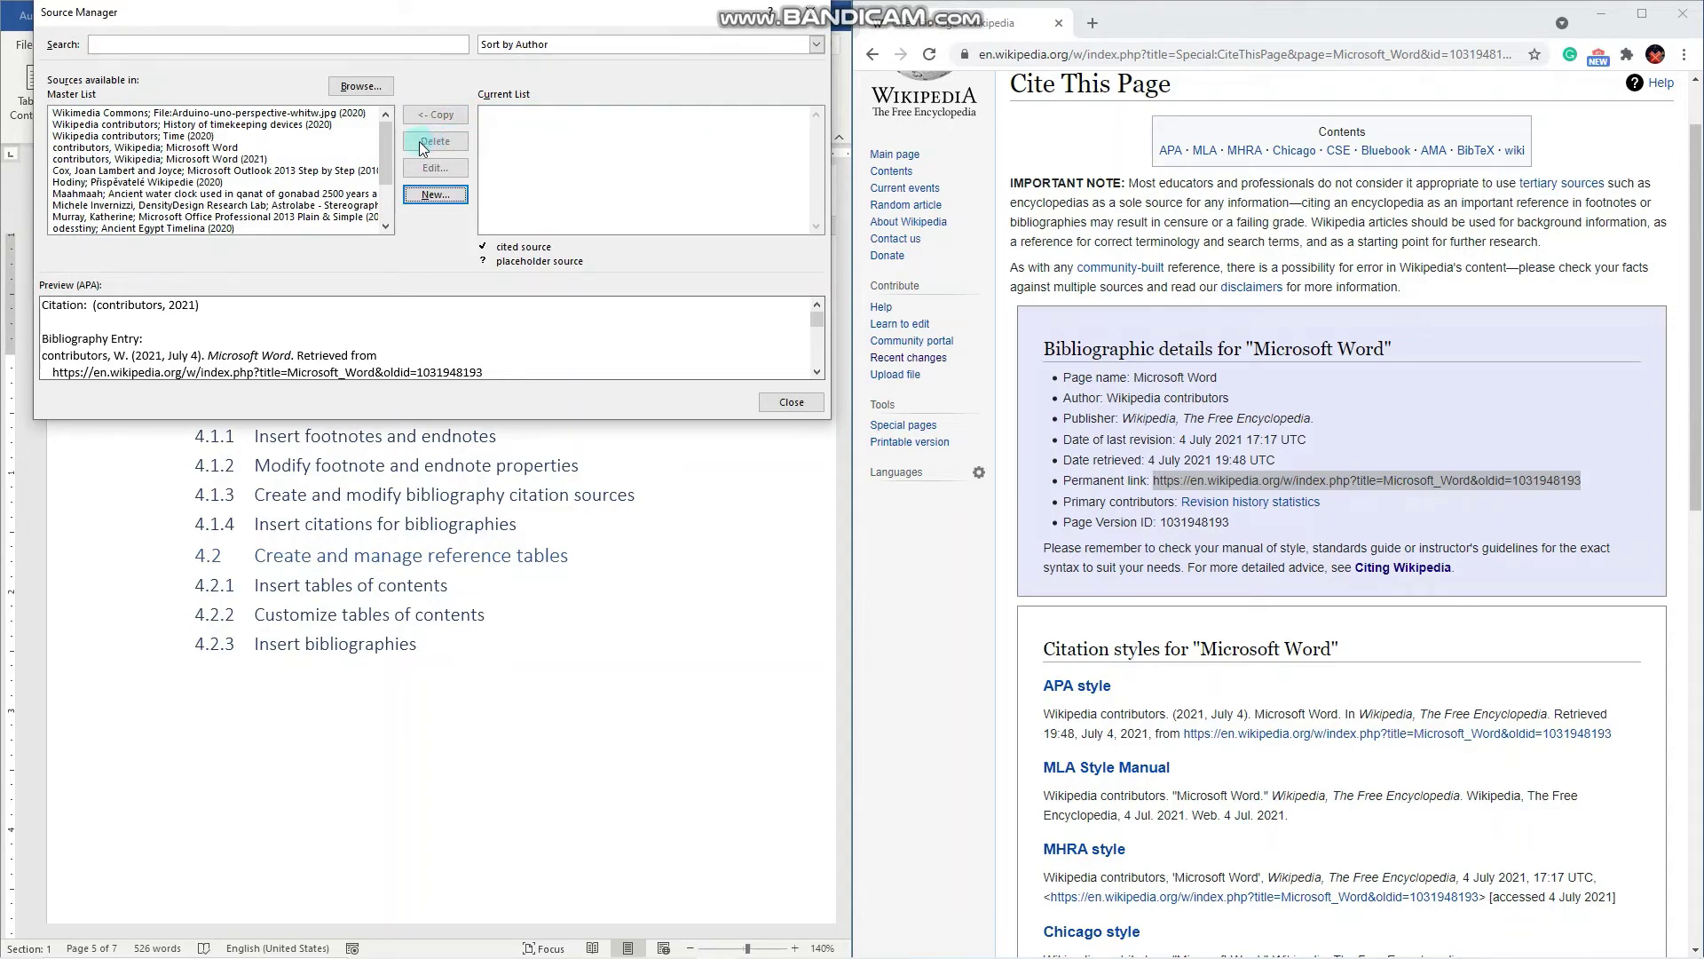
{"action": "left_click", "coordinate": [199, 159]}
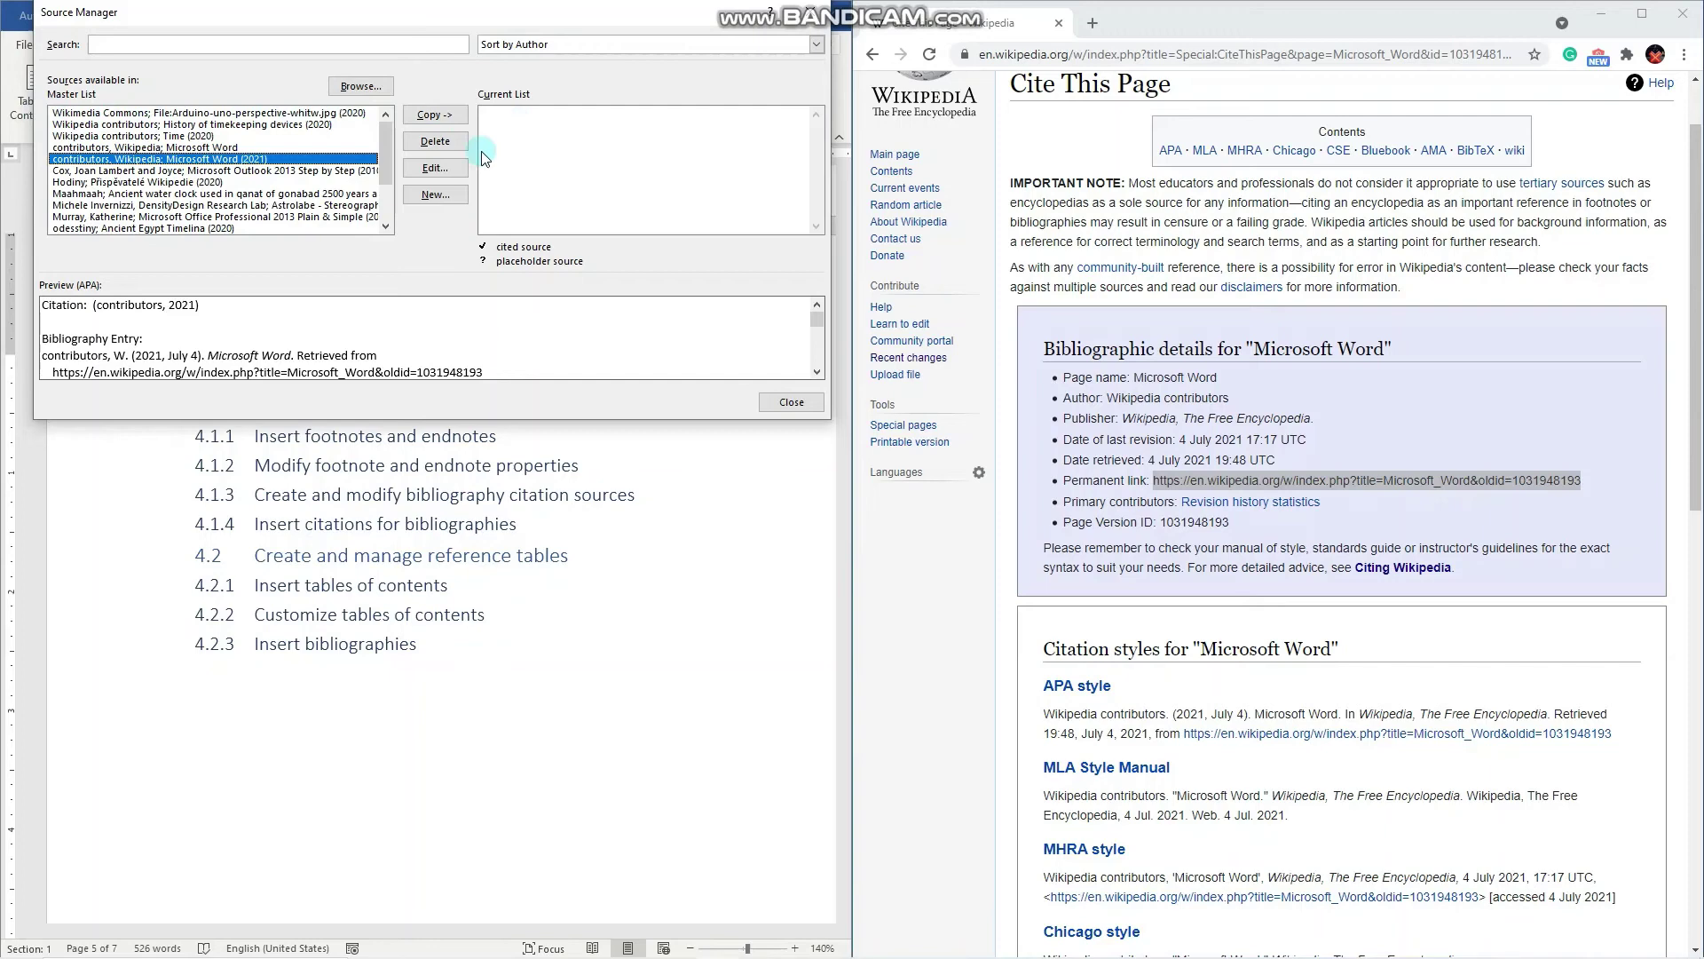
- Copy the Microsoft Word (2021) source from the Master List to the Current List
{"action": "left_click", "coordinate": [300, 205]}
{"action": "left_click", "coordinate": [246, 159]}
{"action": "left_click", "coordinate": [440, 114]}
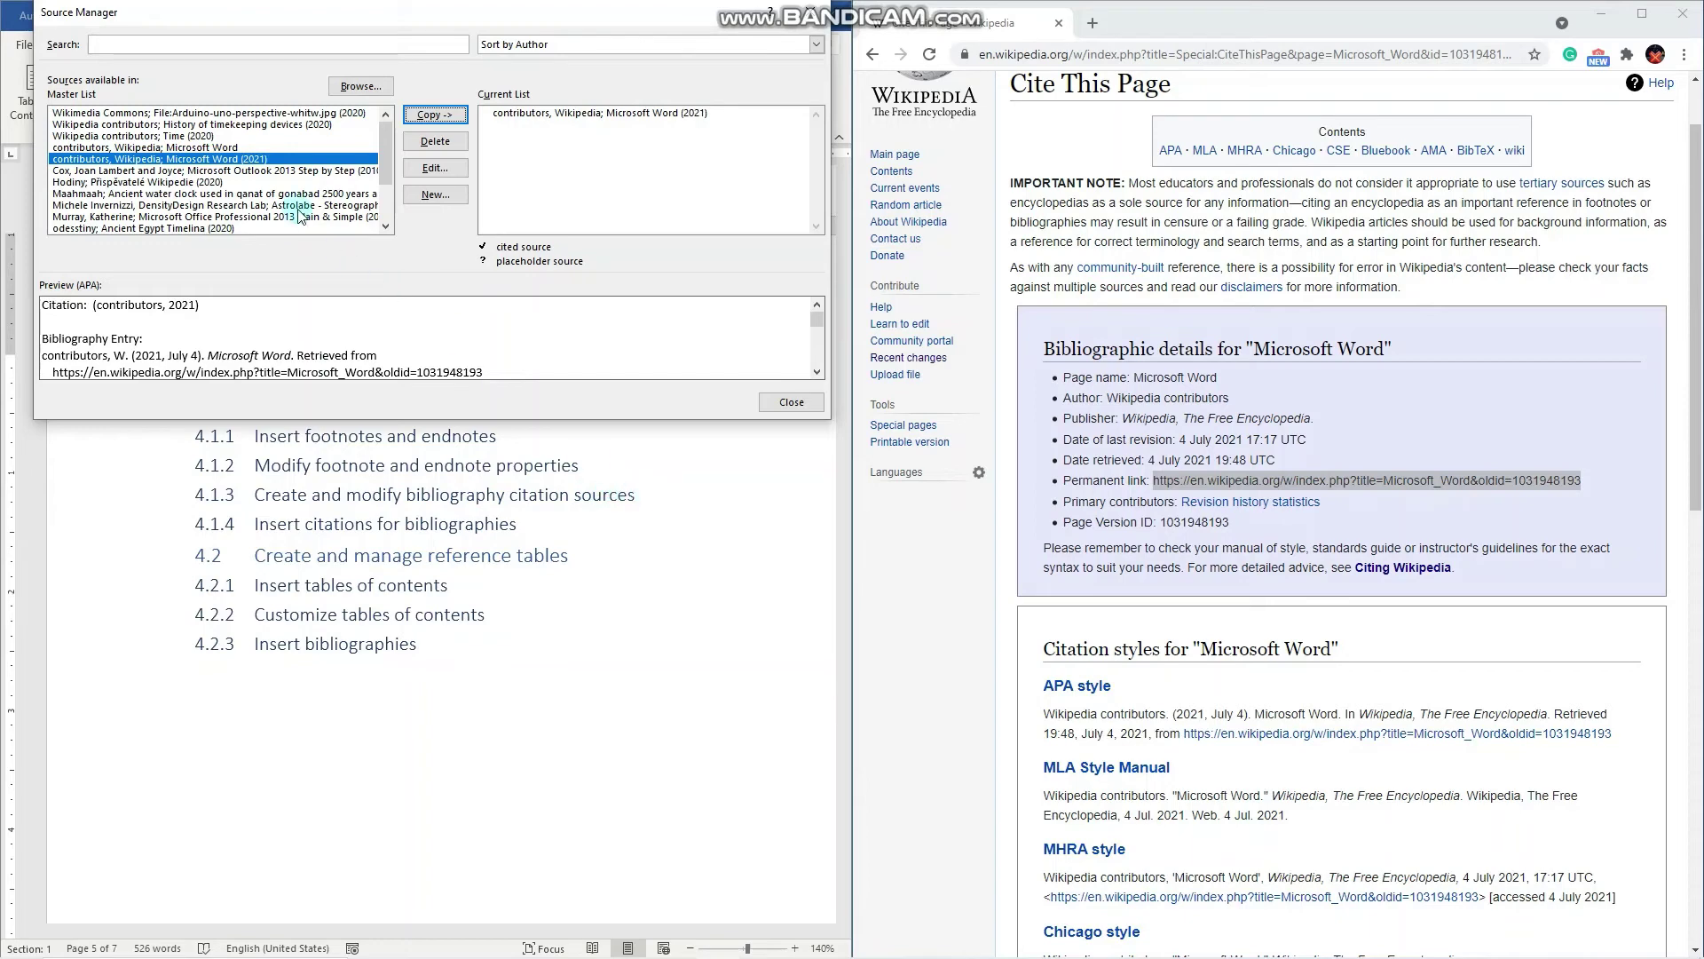
- Review the source's details in Edit Source and close without changes
{"action": "left_click", "coordinate": [213, 161]}
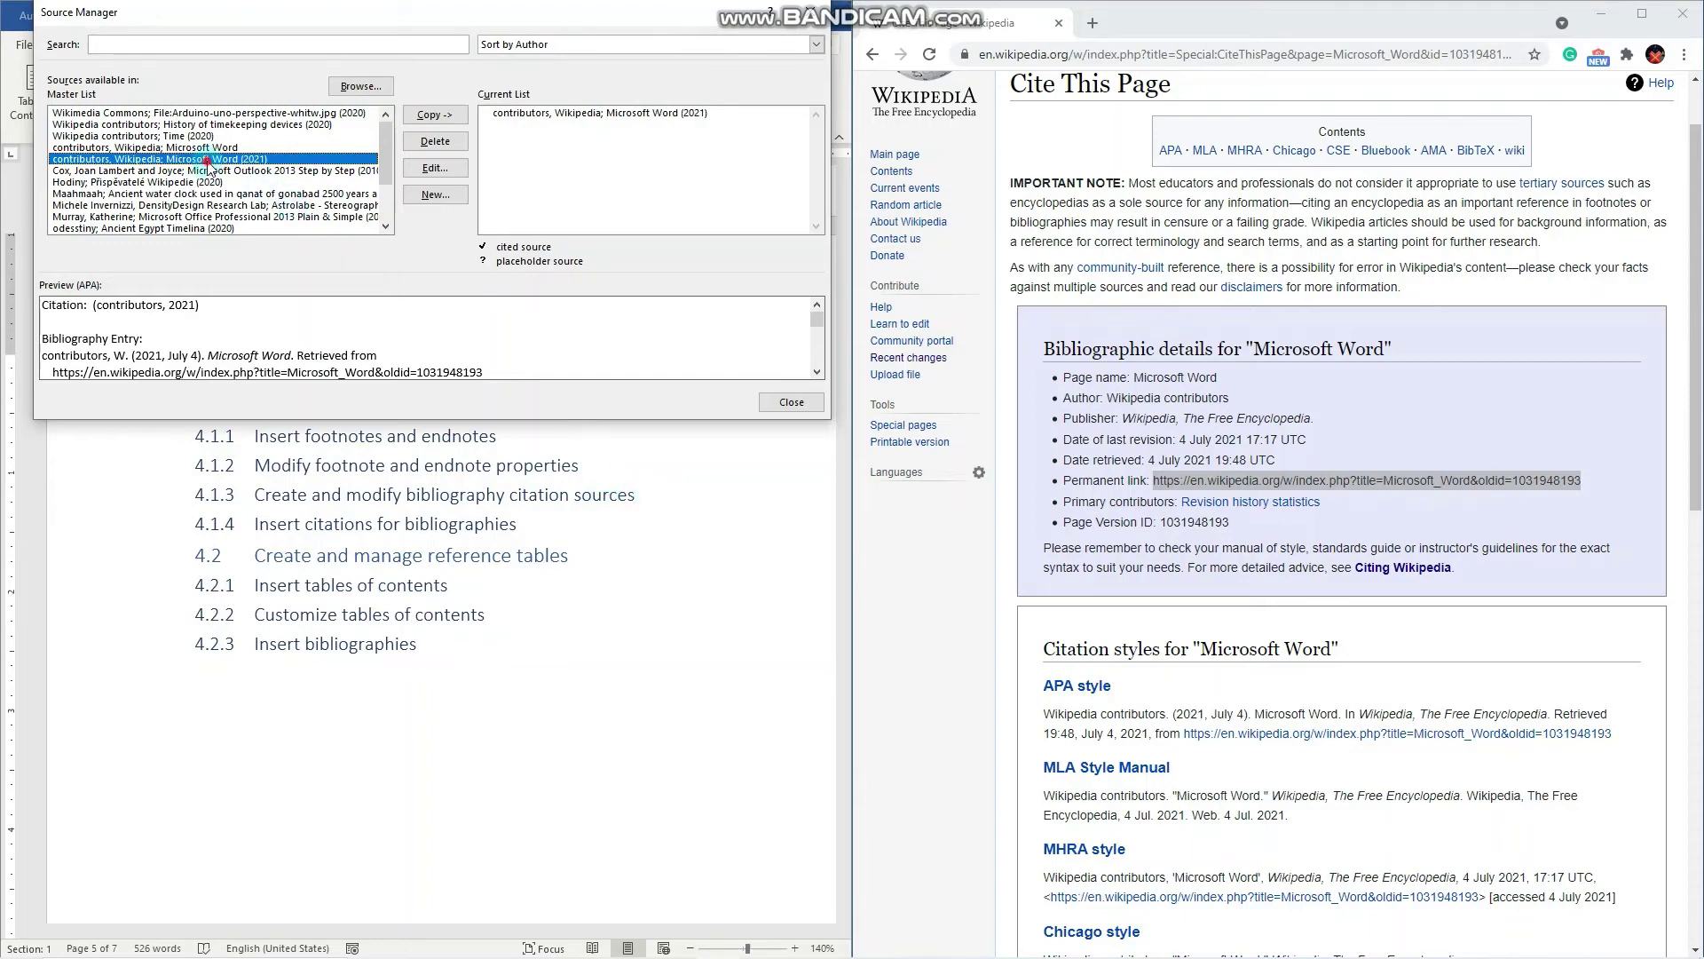
{"action": "left_click", "coordinate": [445, 169]}
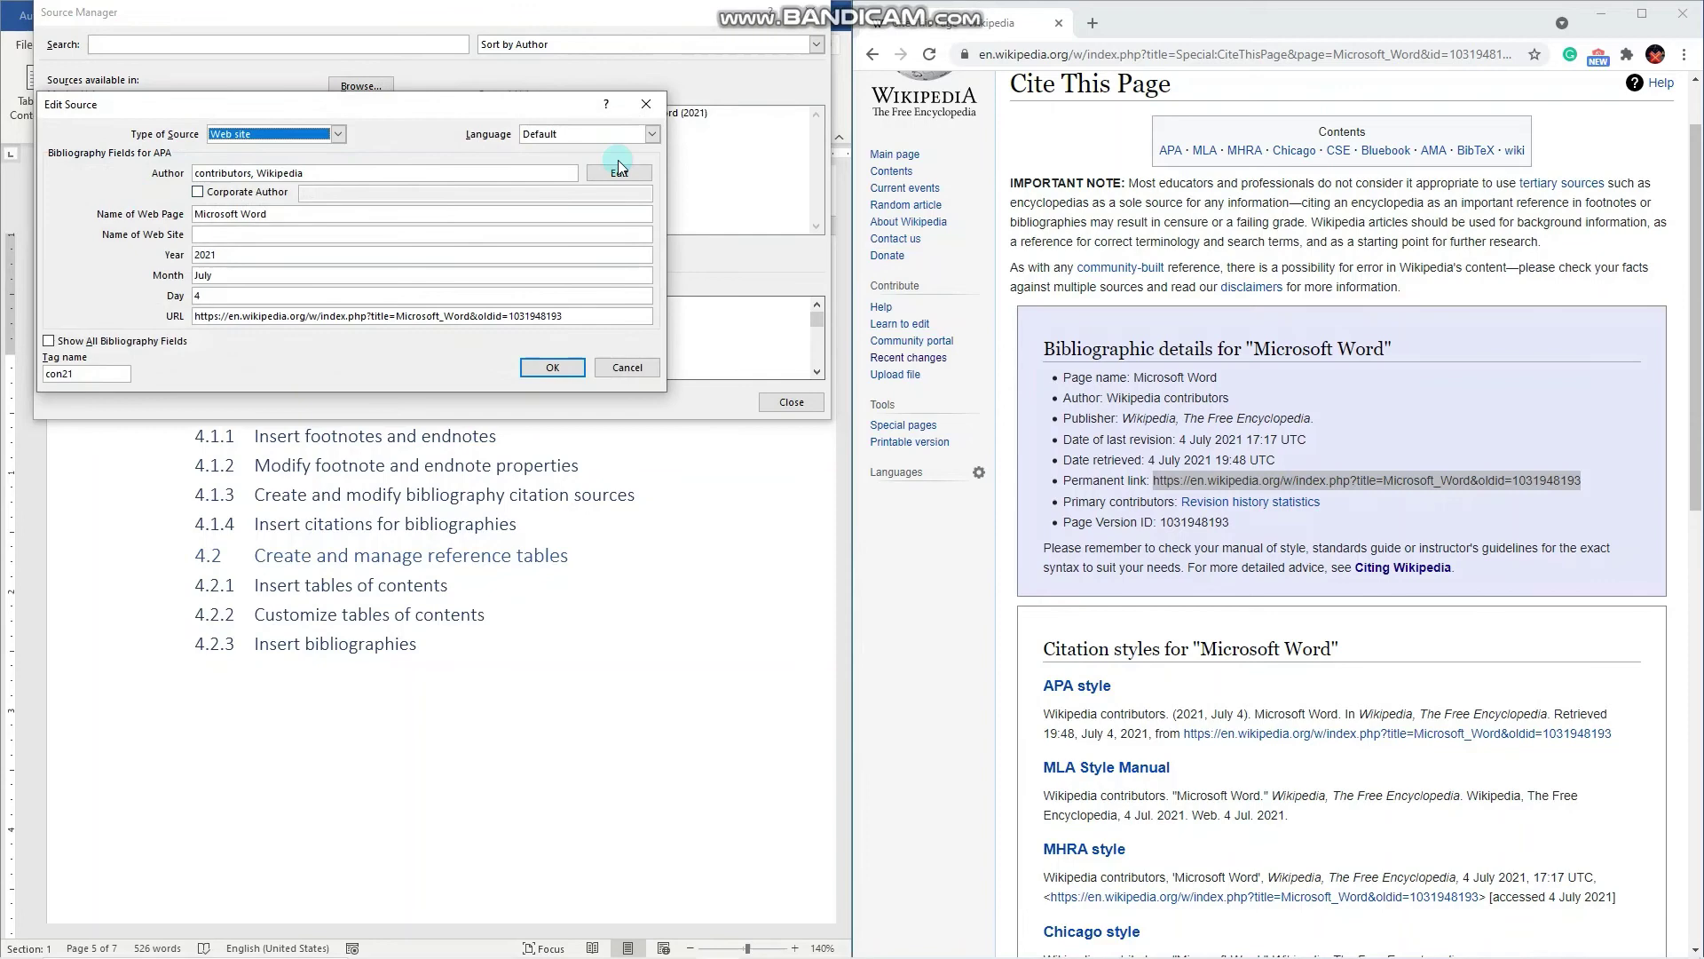
{"action": "left_click", "coordinate": [646, 105]}
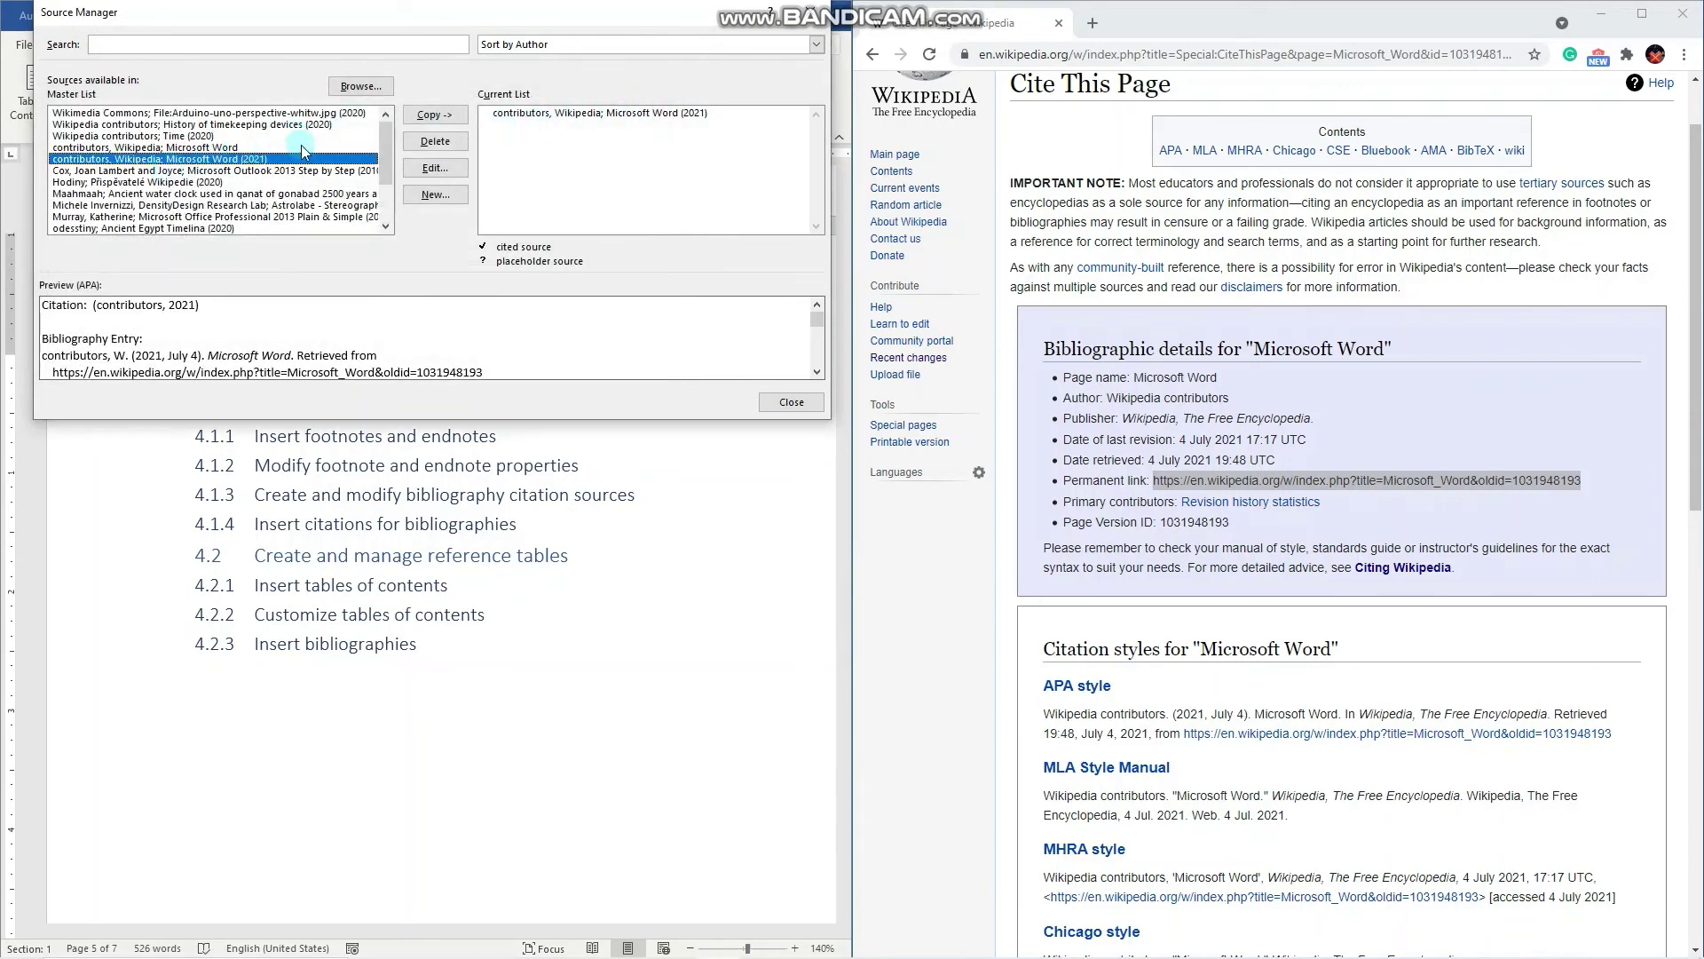
- Close Source Manager and scroll to the last page ending with heading 6.2.4
{"action": "left_click", "coordinate": [806, 405]}
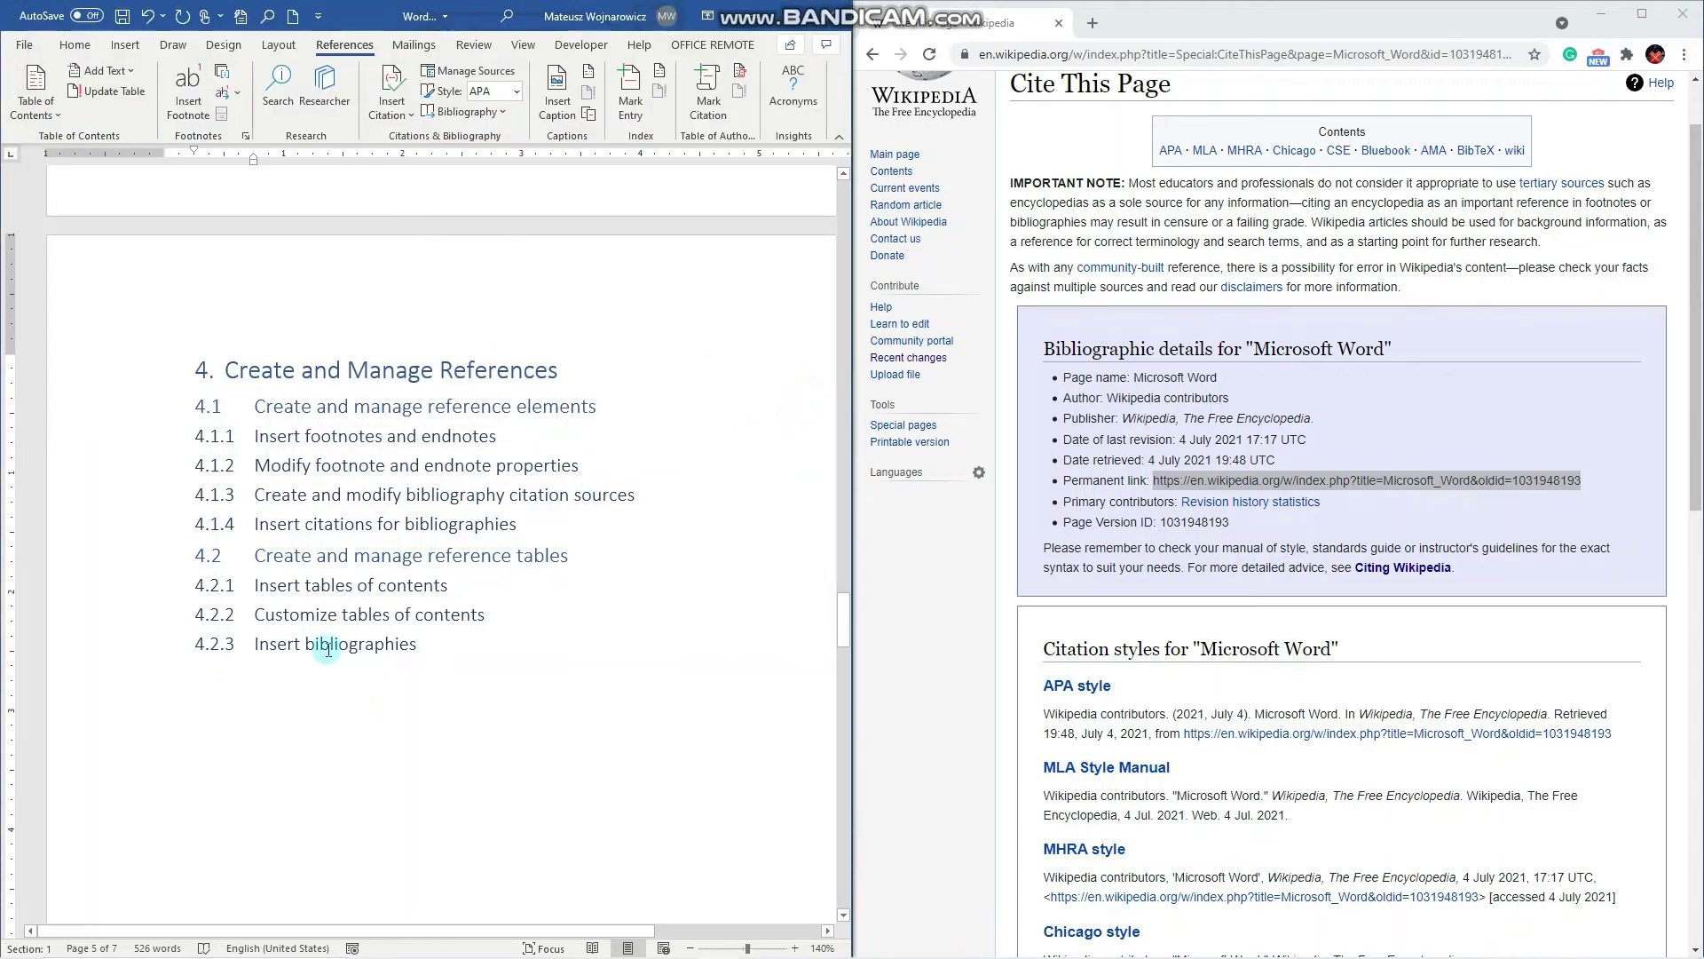
{"action": "scroll", "coordinate": [330, 601], "scroll_direction": "down", "scroll_amount": 3}
{"action": "scroll", "coordinate": [329, 601], "scroll_direction": "down", "scroll_amount": 2}
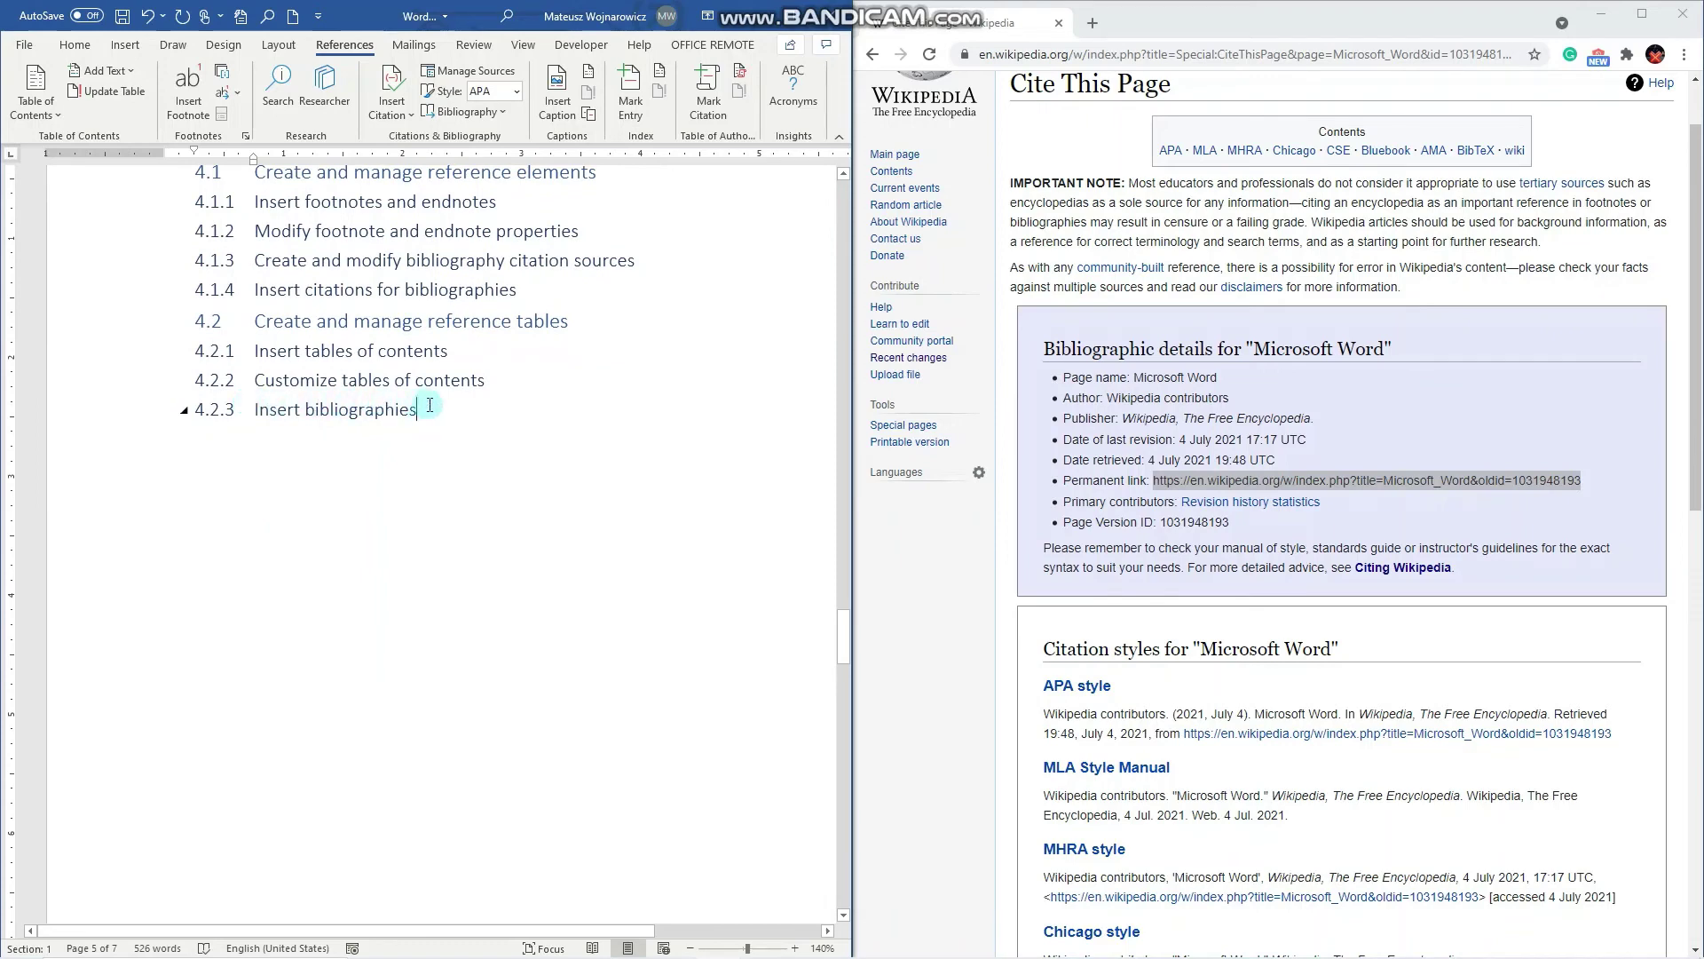
{"action": "scroll", "coordinate": [456, 444], "scroll_direction": "down", "scroll_amount": 20}
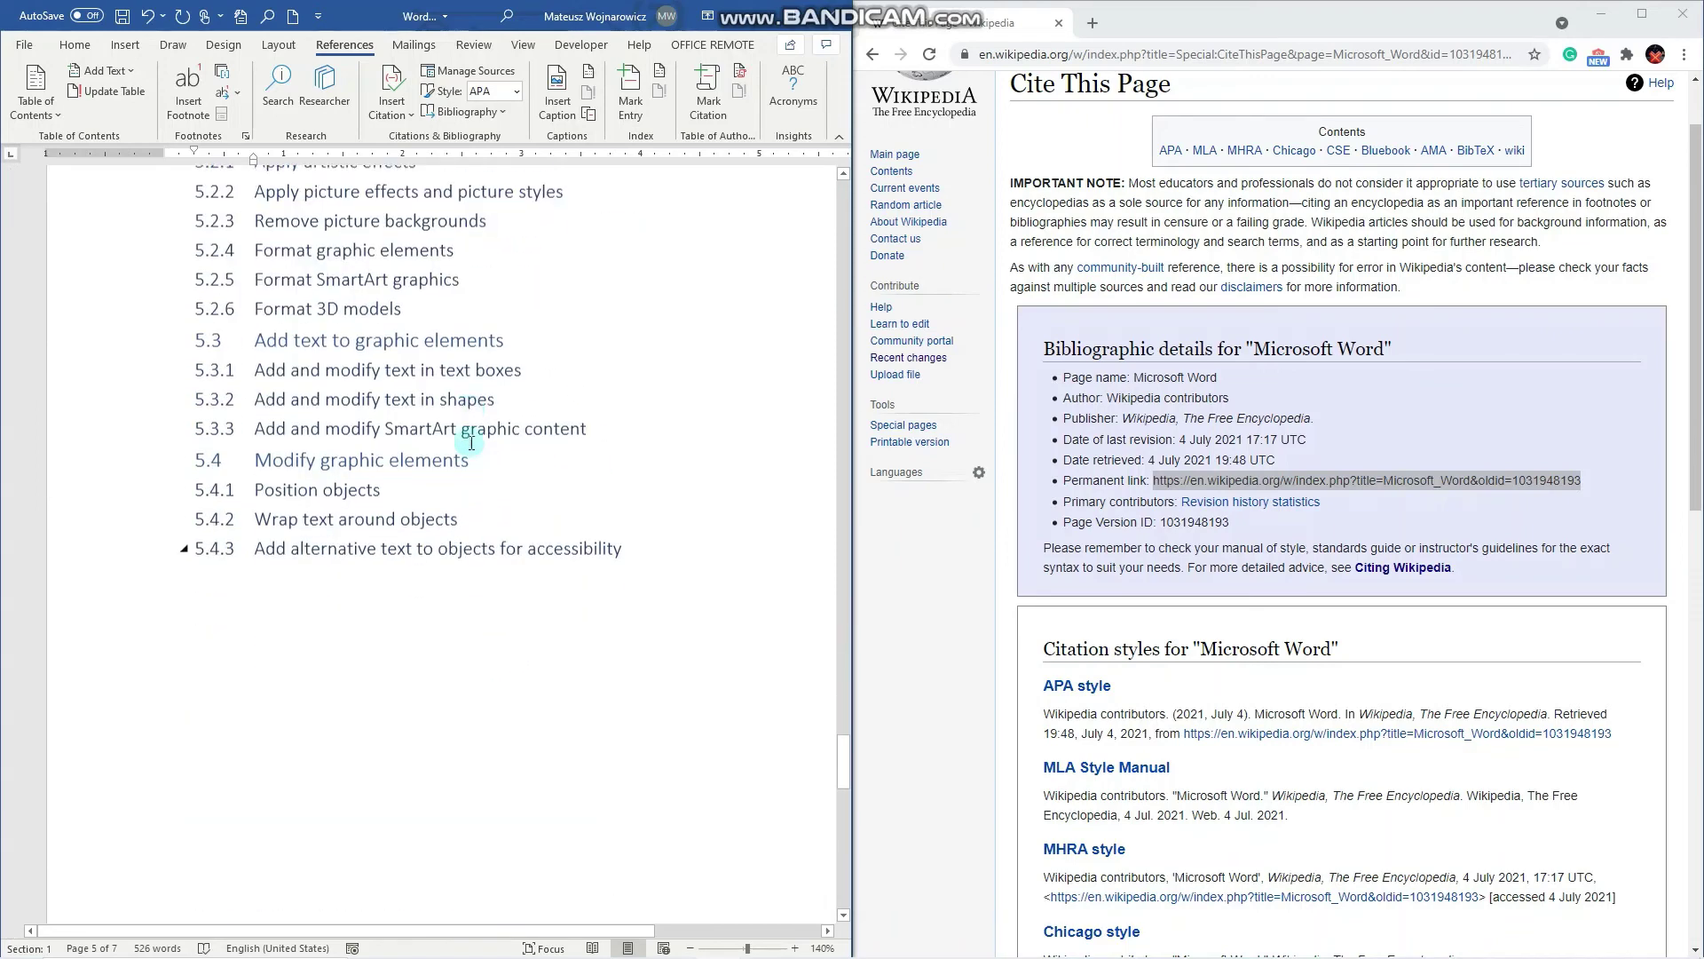
{"action": "scroll", "coordinate": [471, 441], "scroll_direction": "down", "scroll_amount": 15}
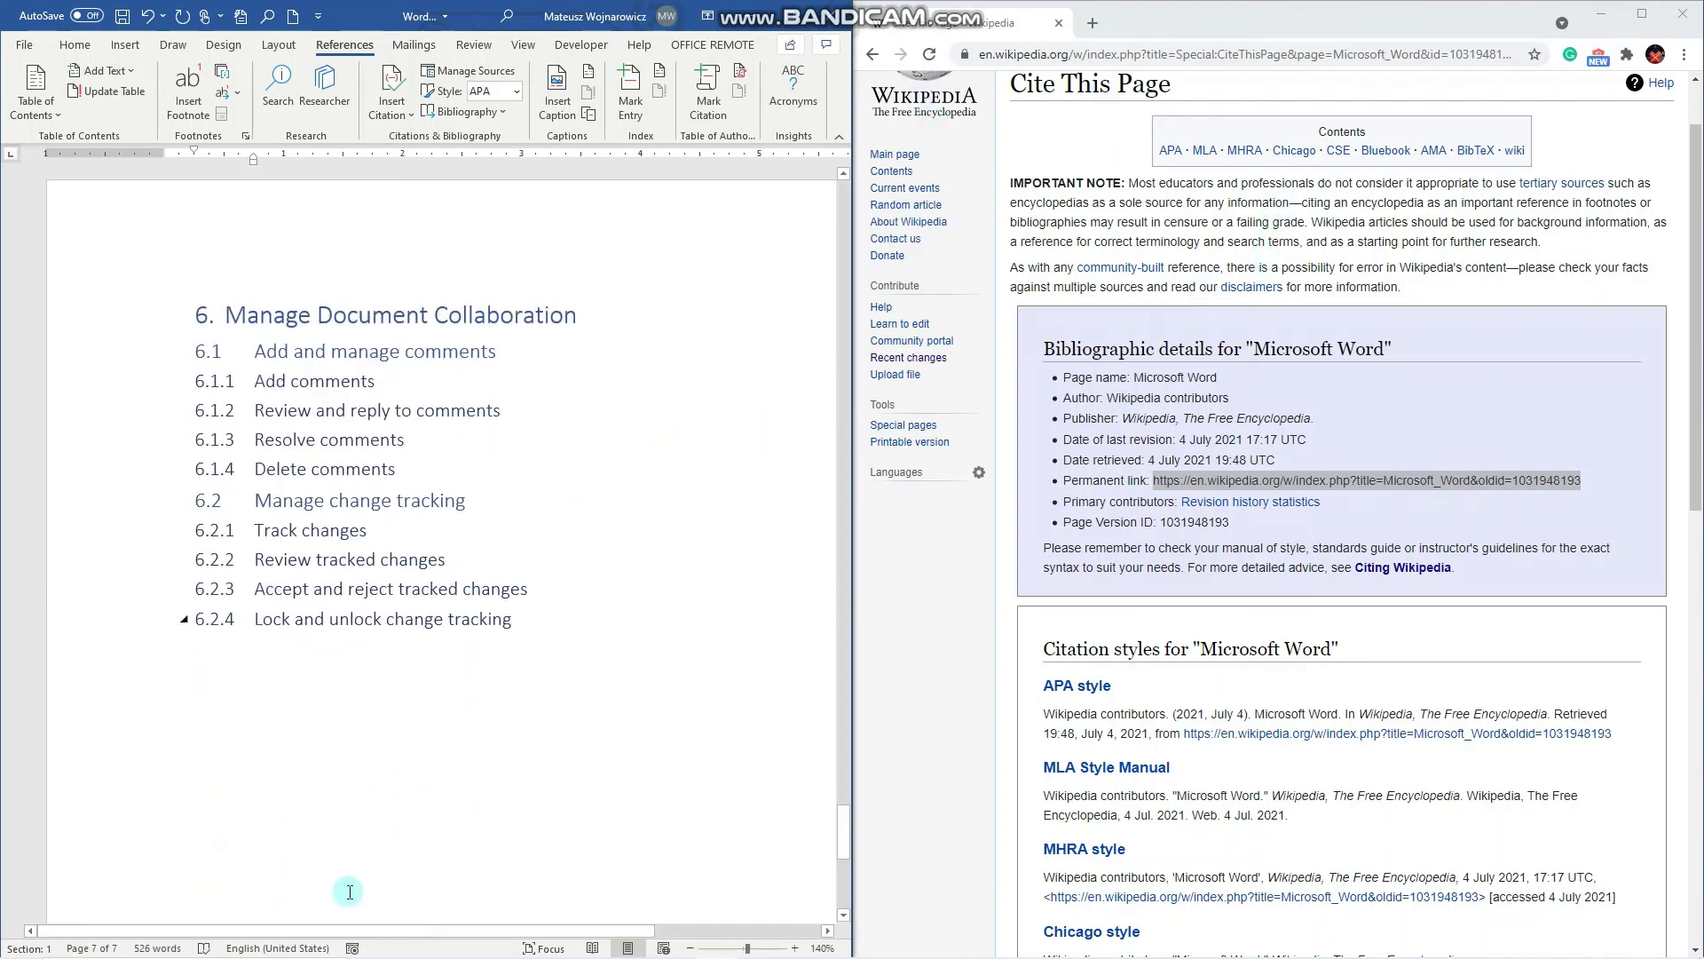
{"action": "scroll", "coordinate": [418, 556], "scroll_direction": "down", "scroll_amount": 4}
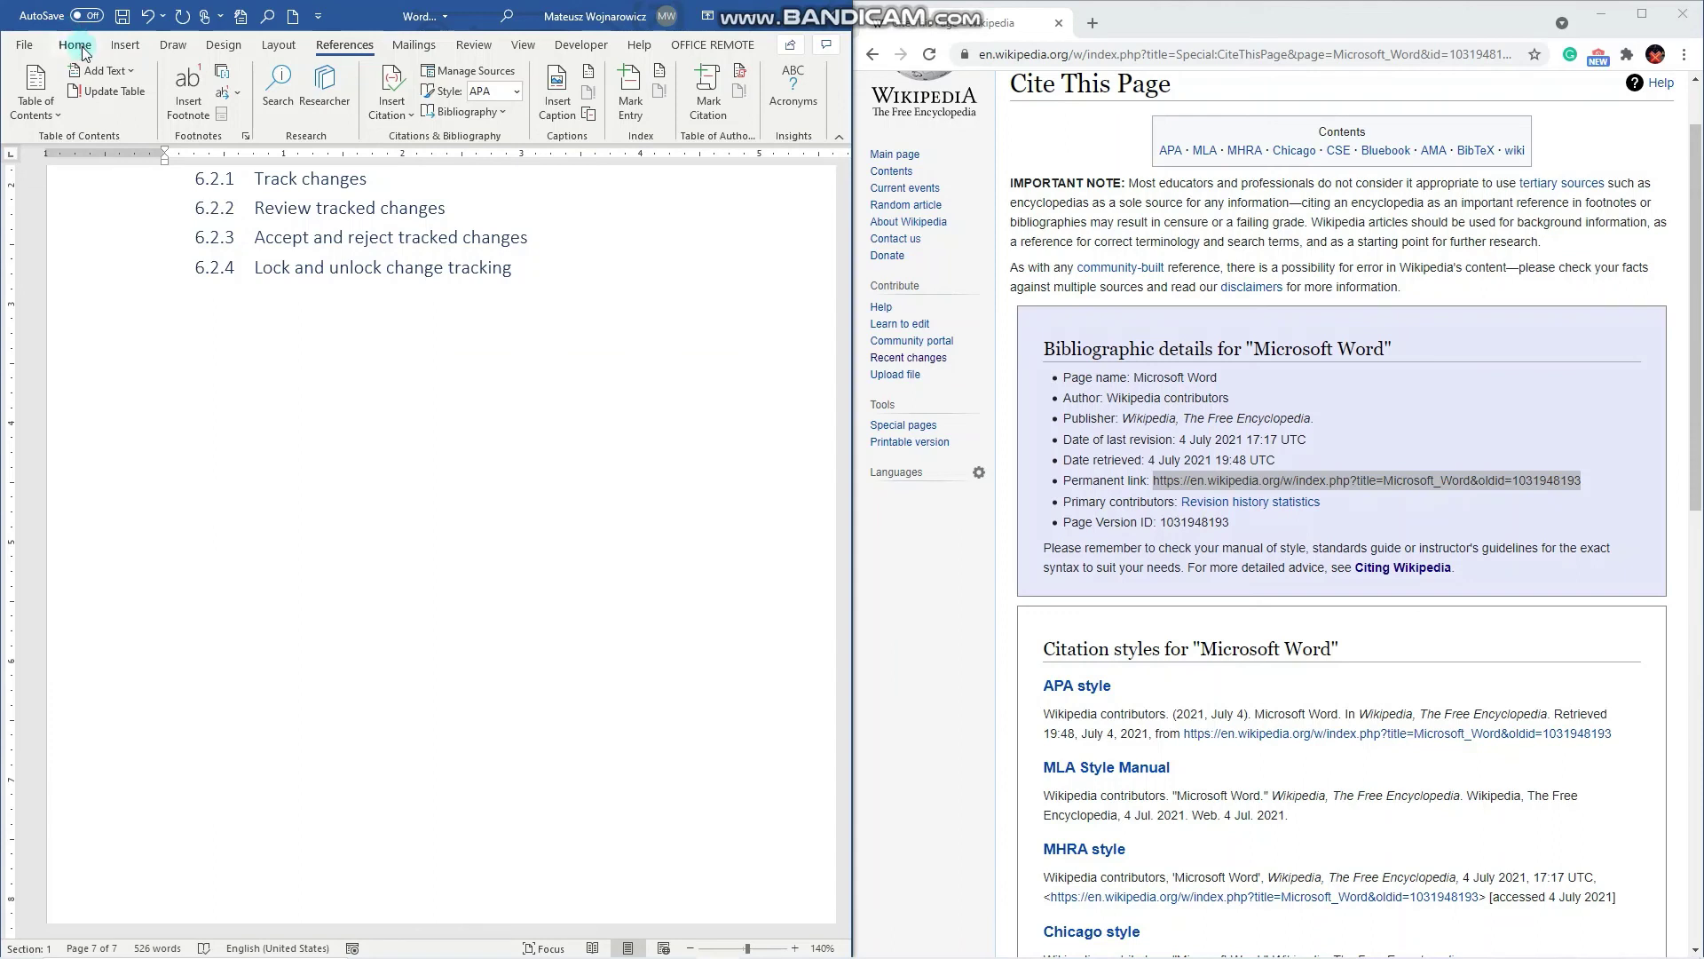
- Insert a page break to start a new page 8
{"action": "left_click", "coordinate": [125, 45]}
{"action": "left_click", "coordinate": [31, 116]}
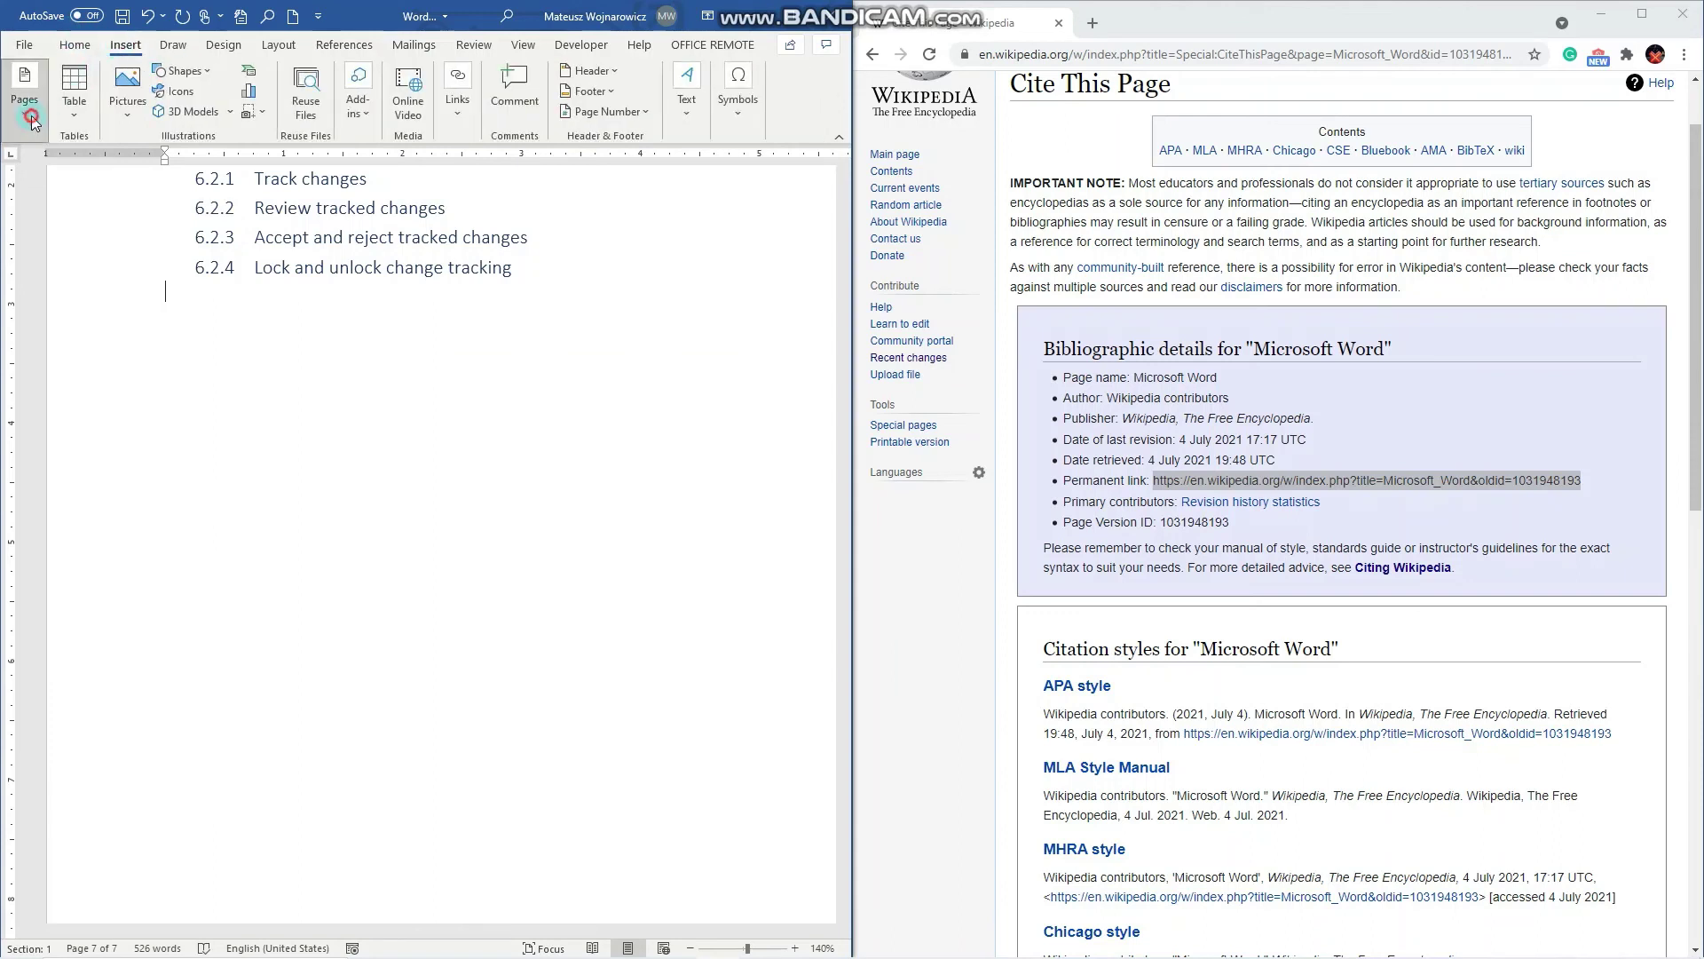
{"action": "left_click", "coordinate": [102, 182]}
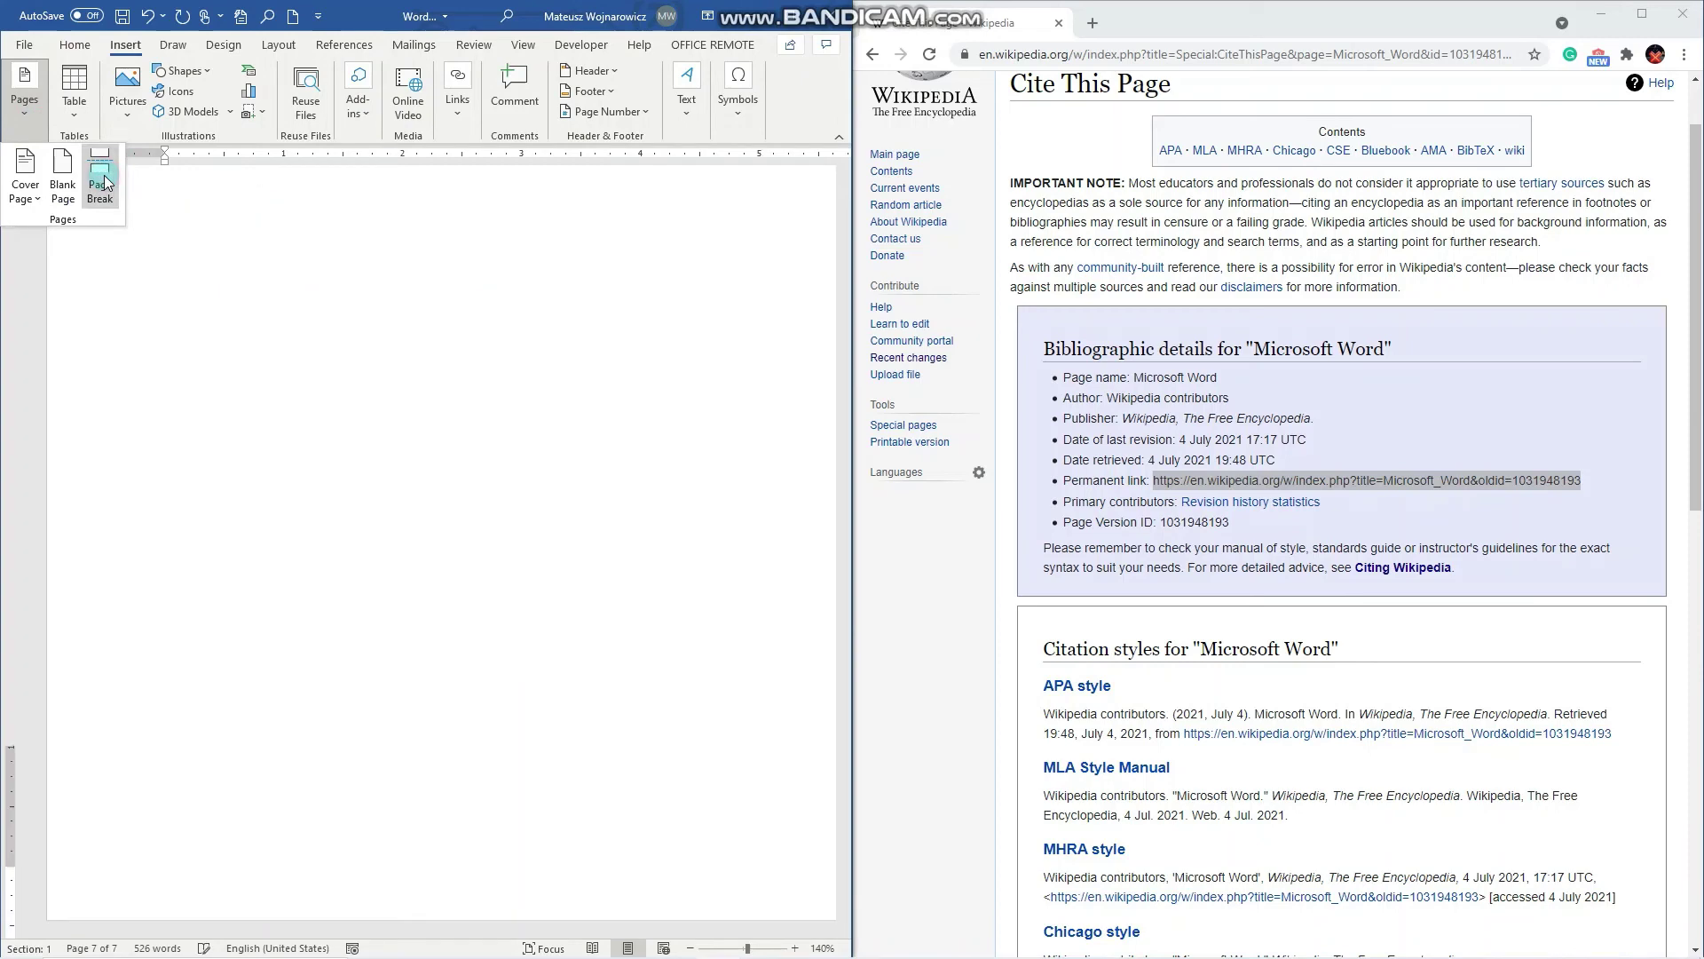
- Insert the built-in Bibliography, listing the Wikipedia Microsoft Word entry in APA style
{"action": "left_click", "coordinate": [326, 52]}
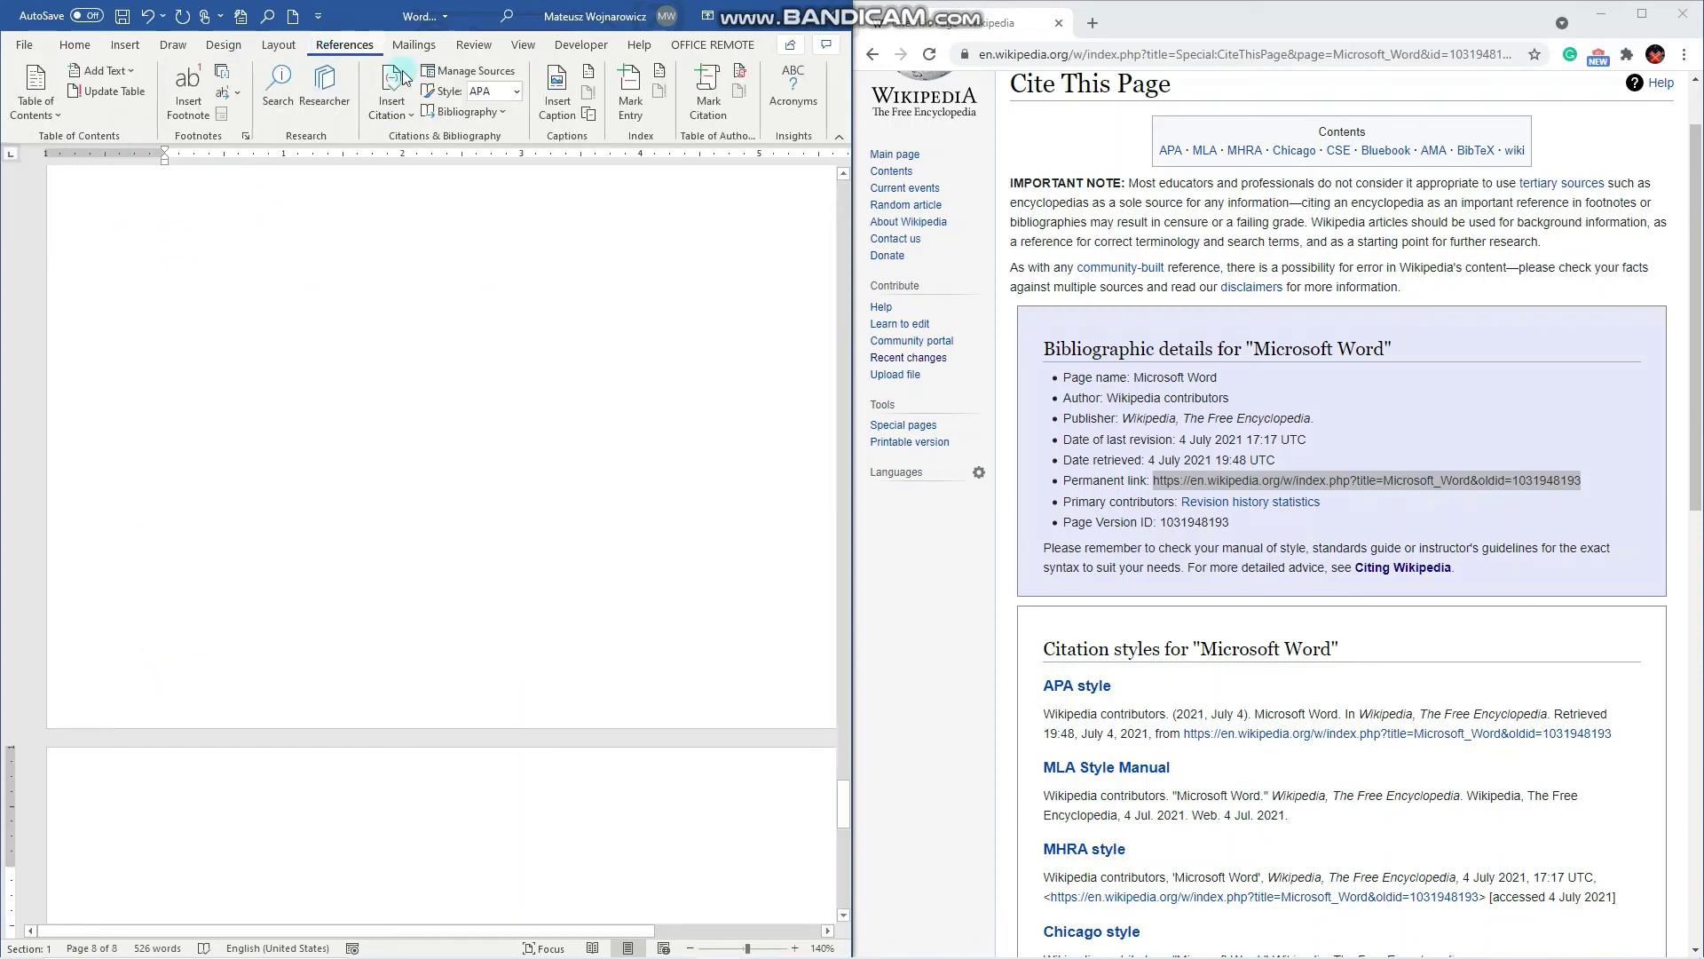
{"action": "left_click", "coordinate": [462, 111]}
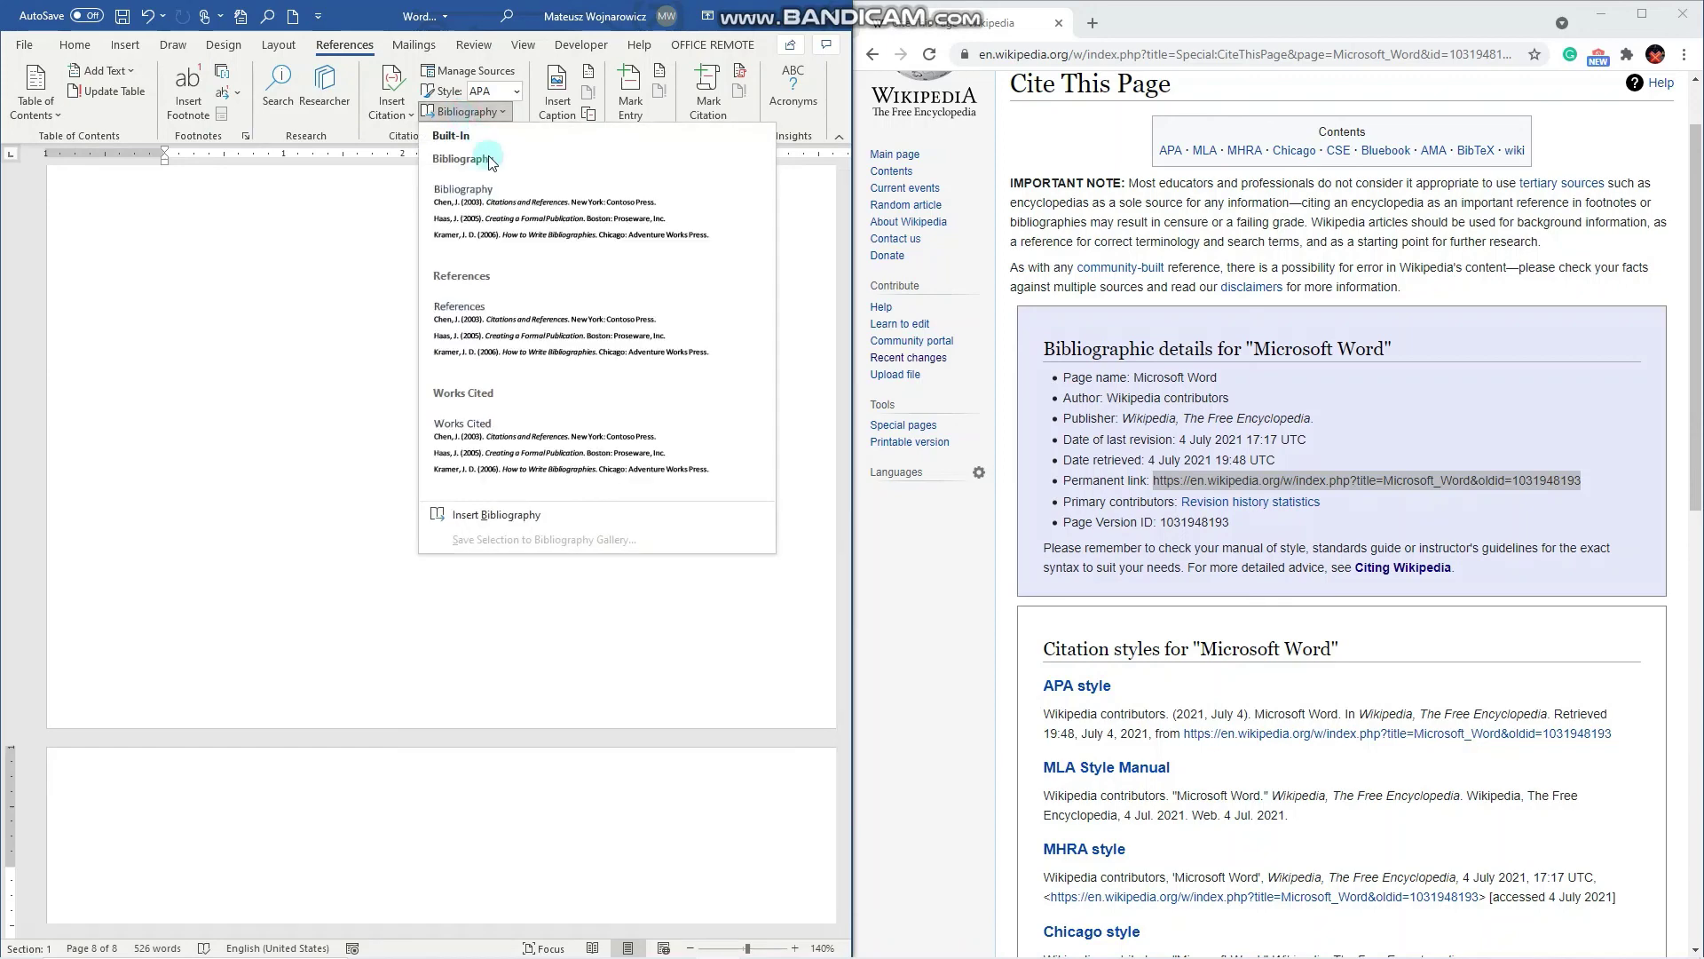
{"action": "left_click", "coordinate": [494, 188]}
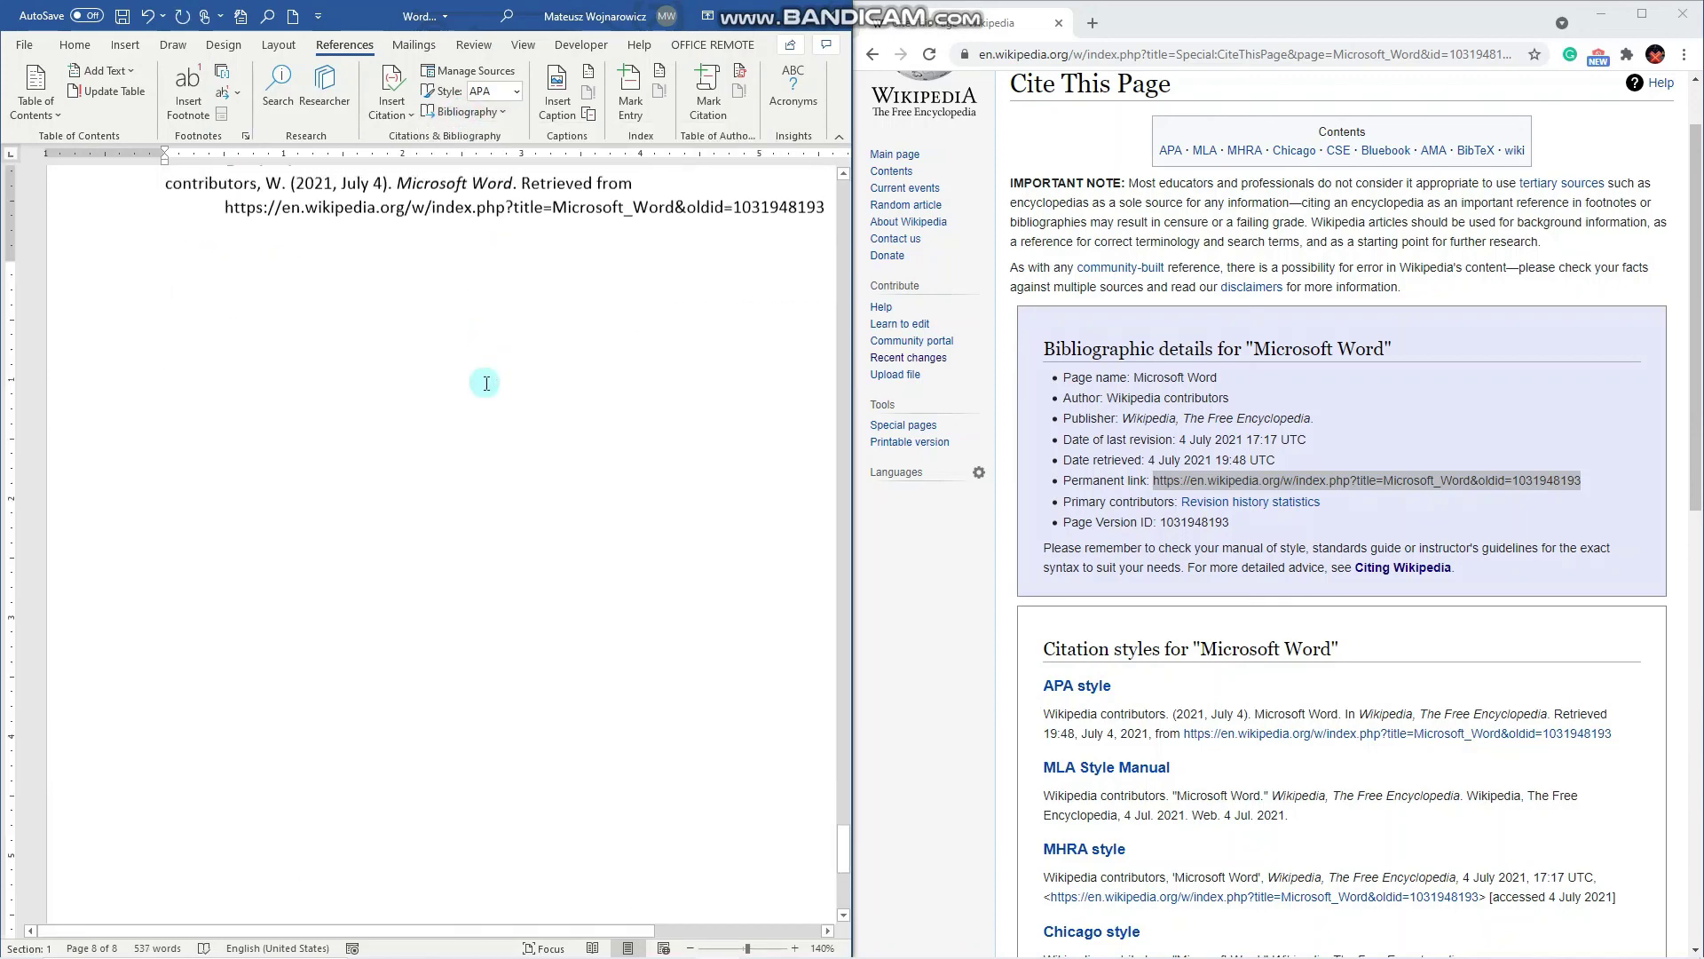
{"action": "scroll", "coordinate": [486, 382], "scroll_direction": "up", "scroll_amount": 2}
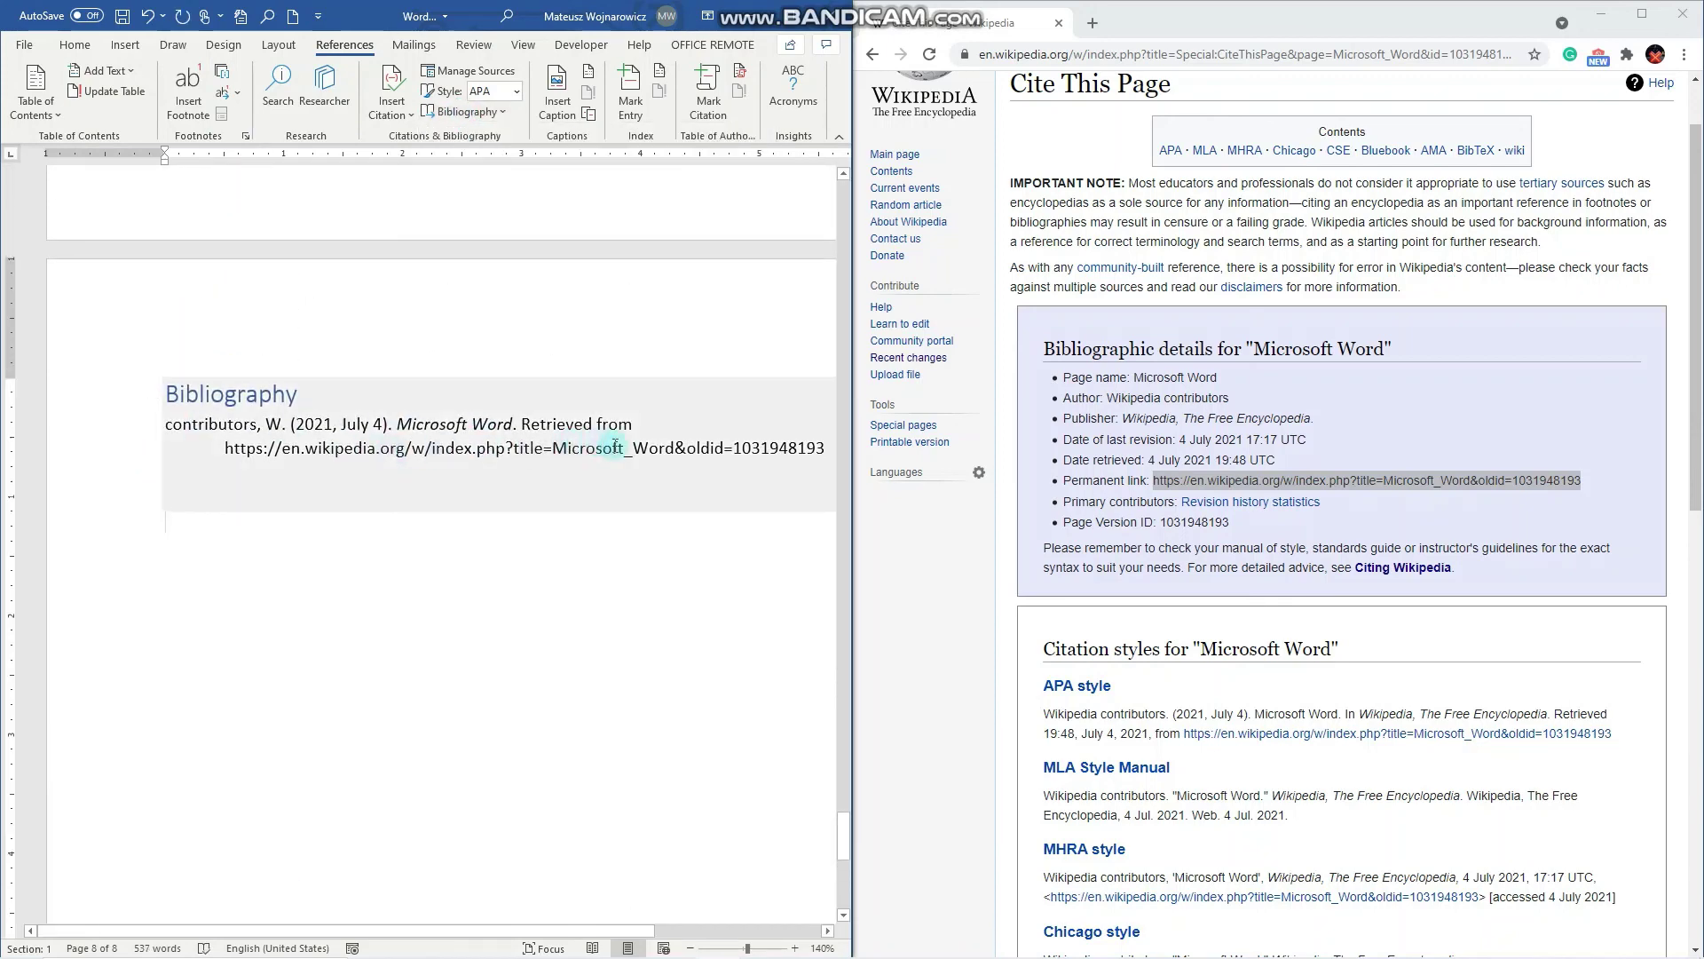